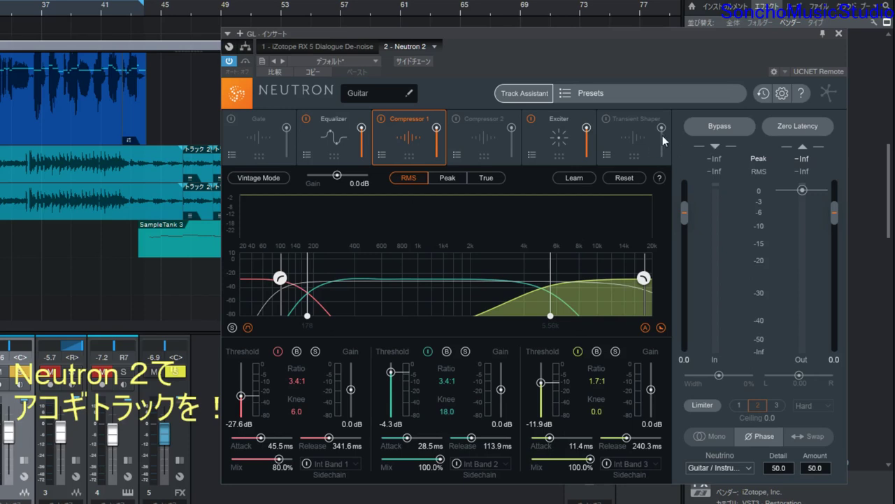
Step: Play the guitar track with Neutron bypassed to hear the unprocessed sound, and re-enable the processing
click(701, 122)
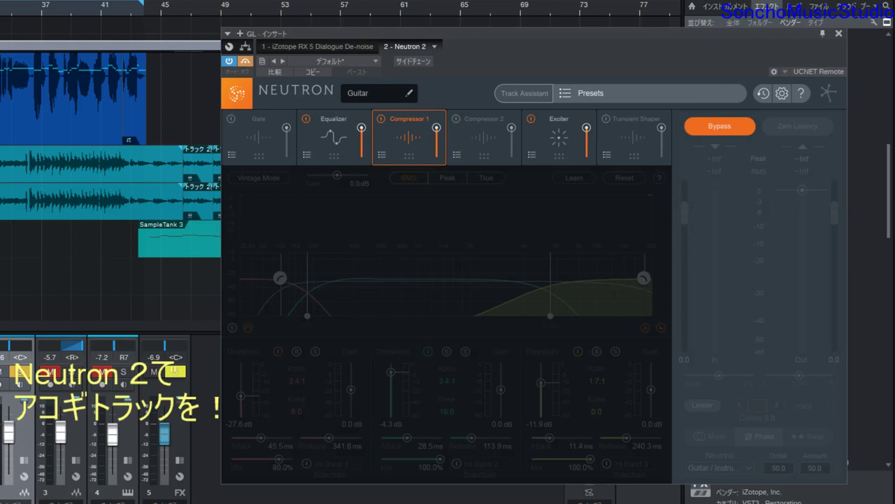
key(space)
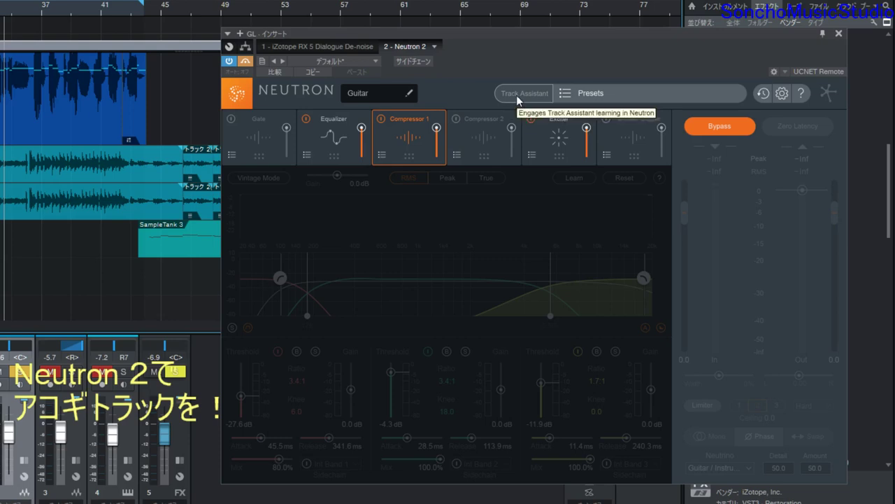
click(719, 128)
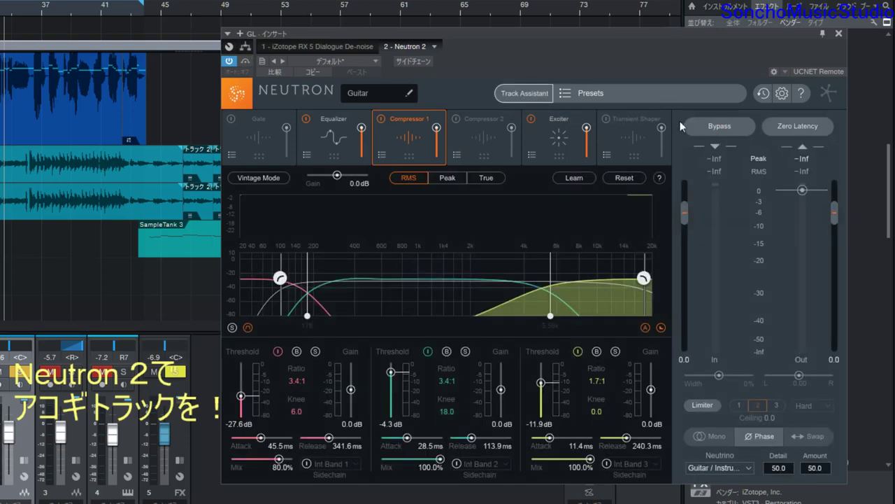
Step: Set up Track Assistant with instrument Guitar, style Warm and intensity Medium
click(531, 94)
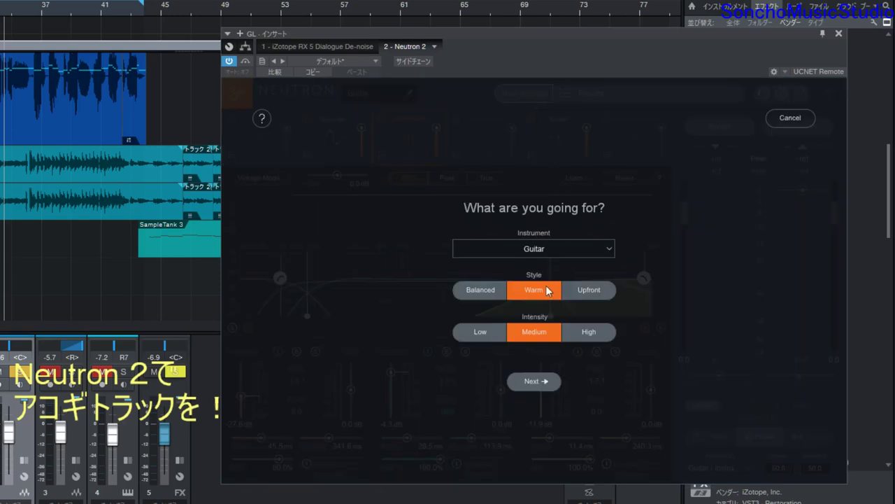
click(608, 250)
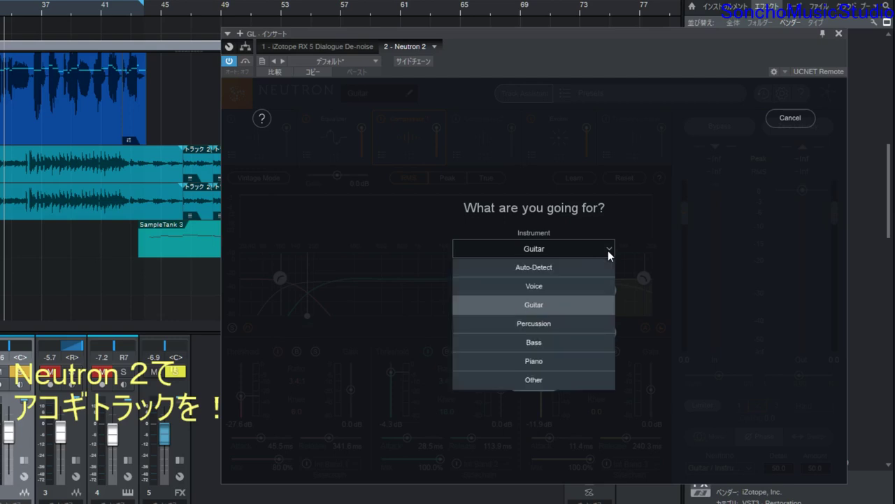
click(561, 306)
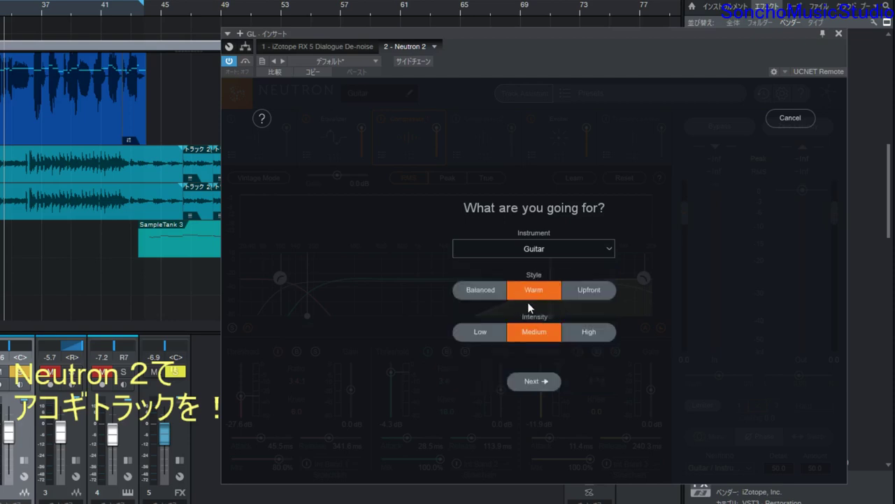
click(483, 293)
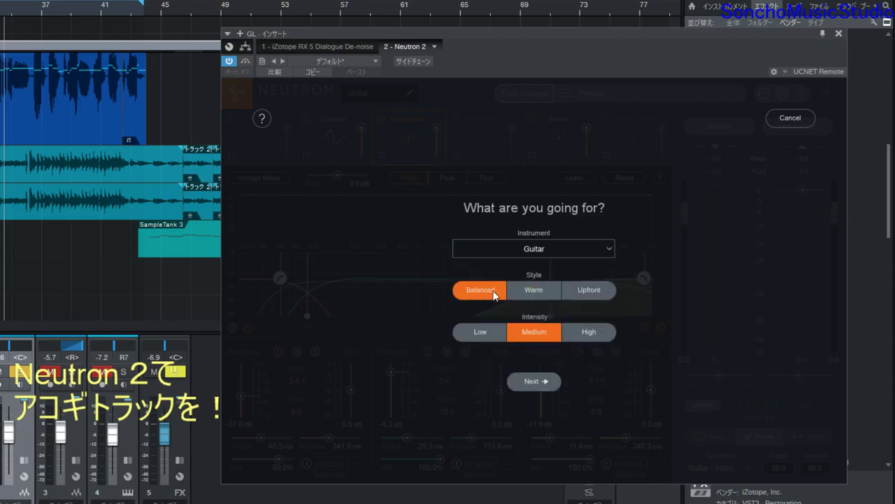
click(532, 291)
click(576, 290)
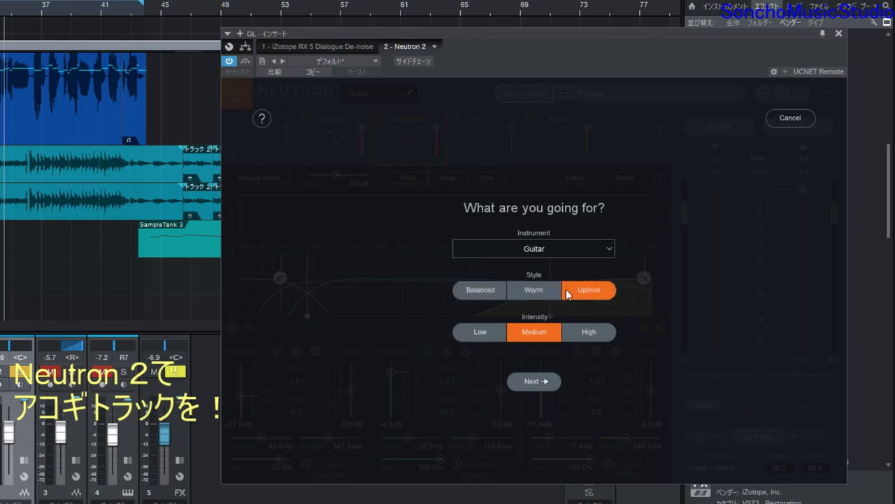
click(535, 294)
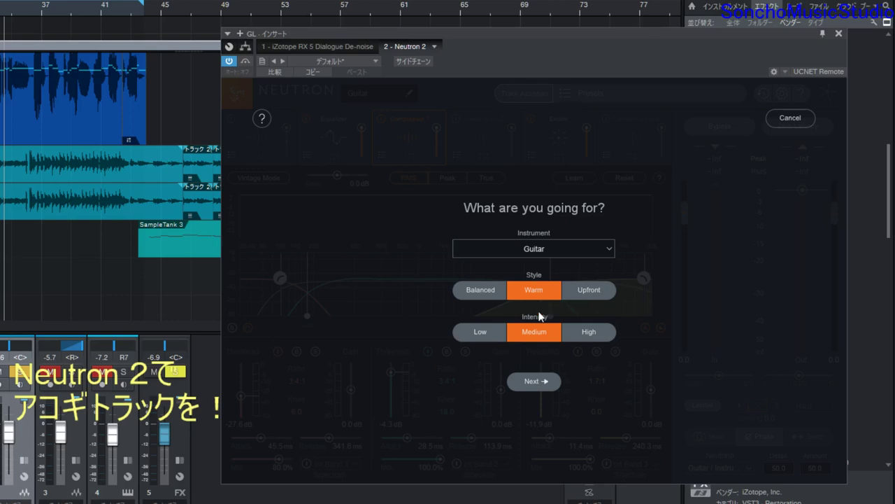
Step: Let Track Assistant analyse the guitar during playback and accept its suggested settings
click(536, 382)
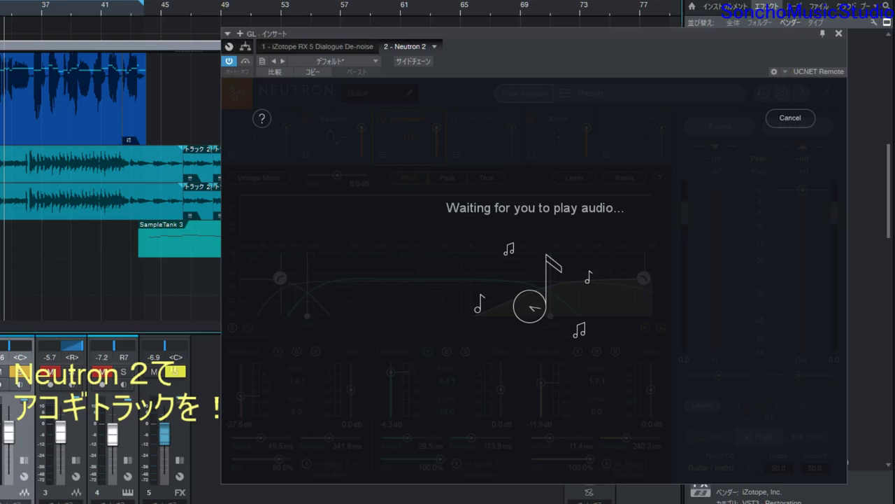
key(space)
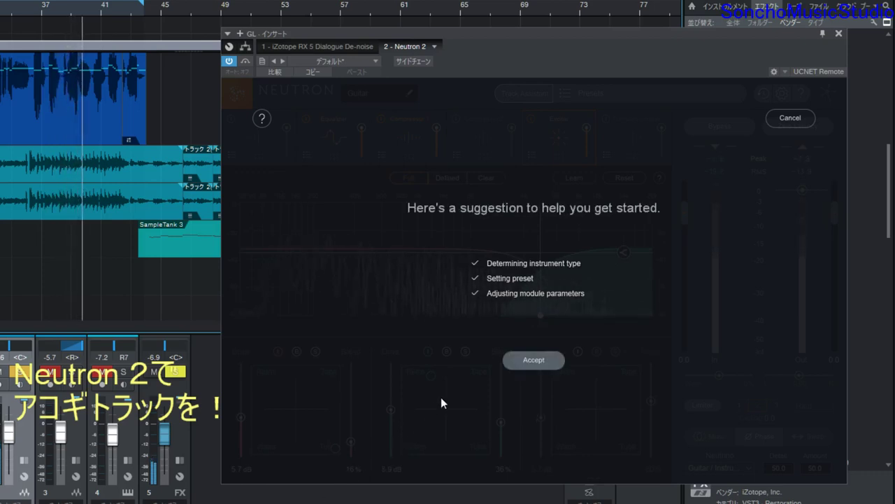
click(531, 359)
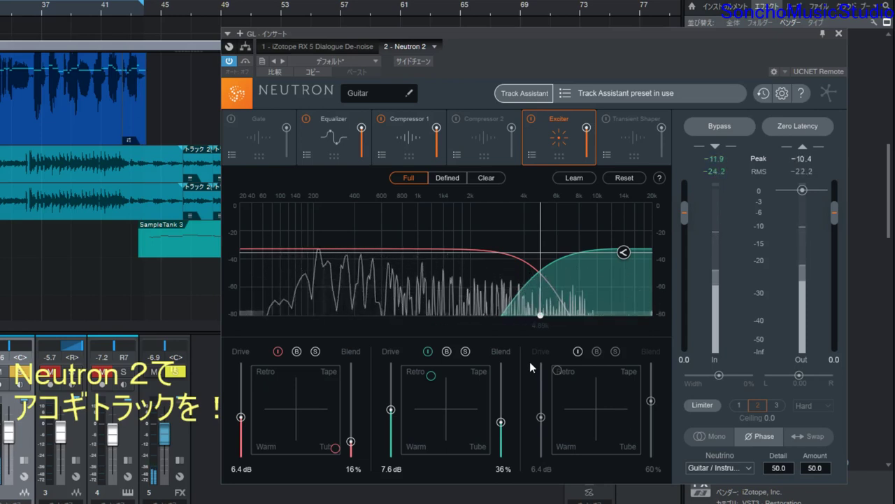
Step: Compare the guitar with and without the Track Assistant processing using the global bypass, and stop playback
click(713, 123)
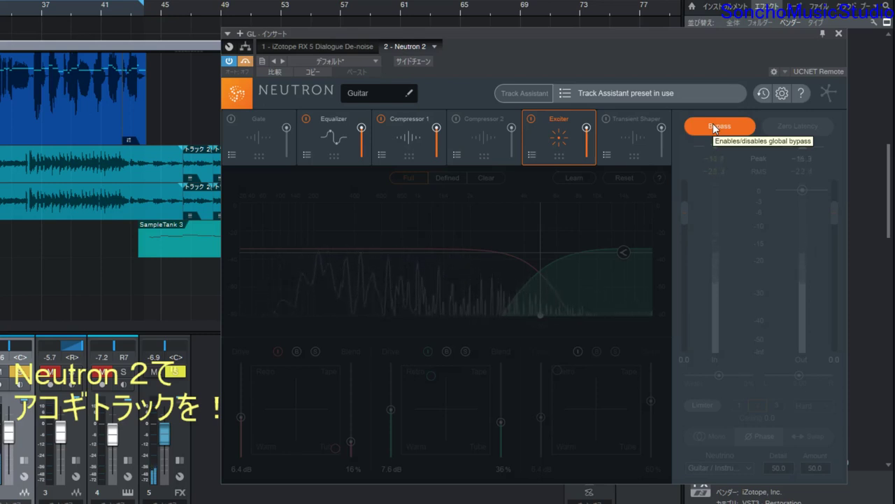
click(713, 125)
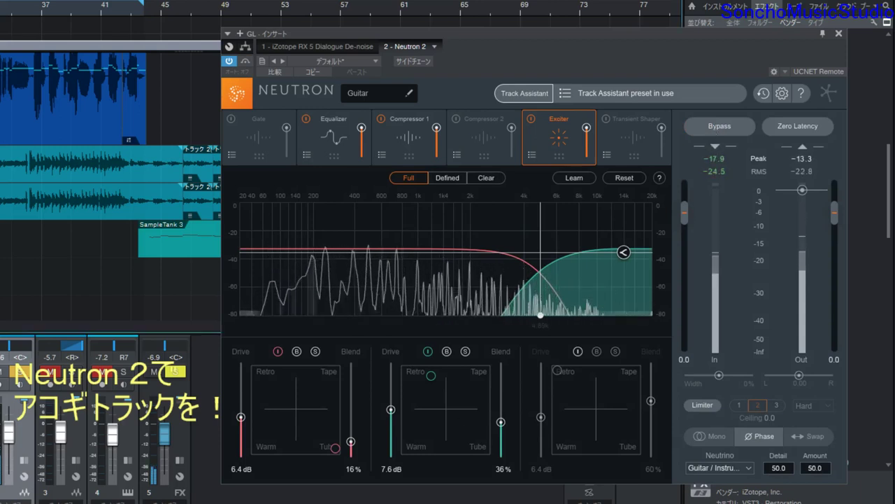
key(space)
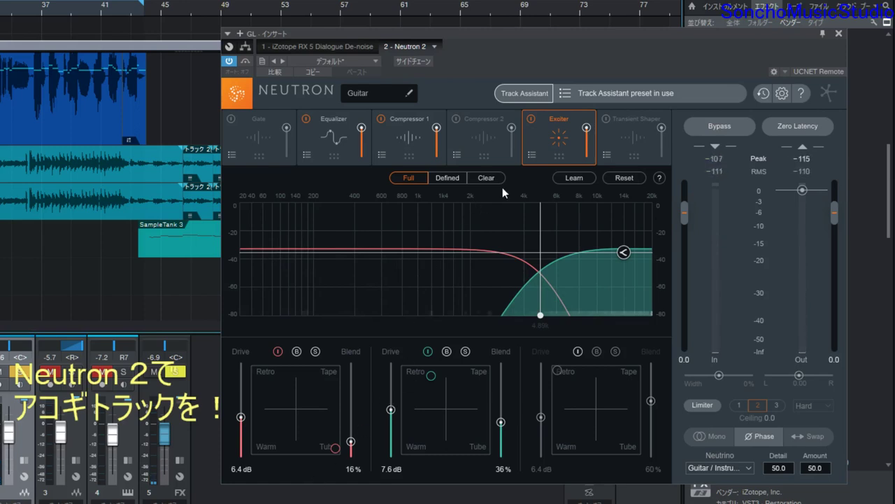
Step: Load the global preset Acoustic Guitar Clarity from the Guitar > Acoustic category and close the preset manager
click(602, 92)
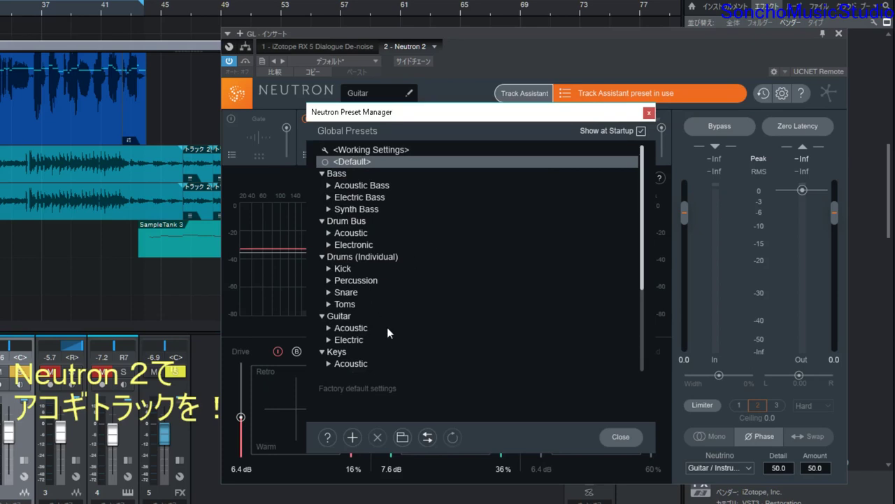
click(336, 328)
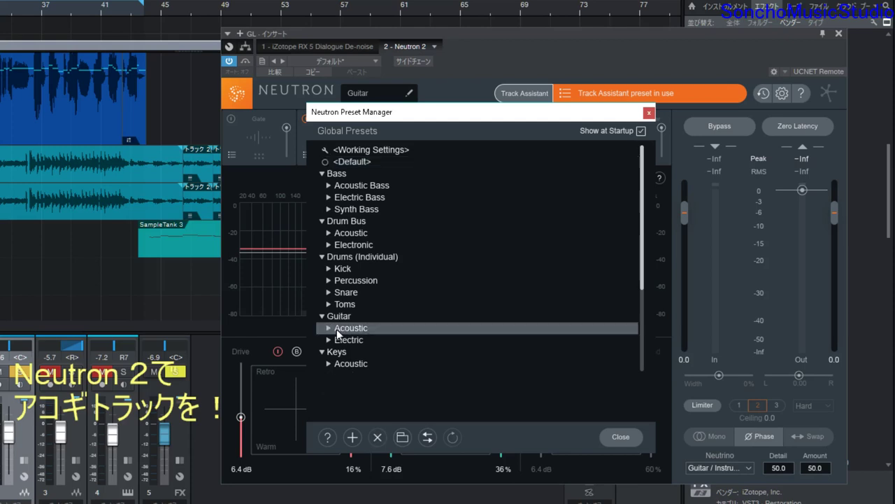
click(328, 329)
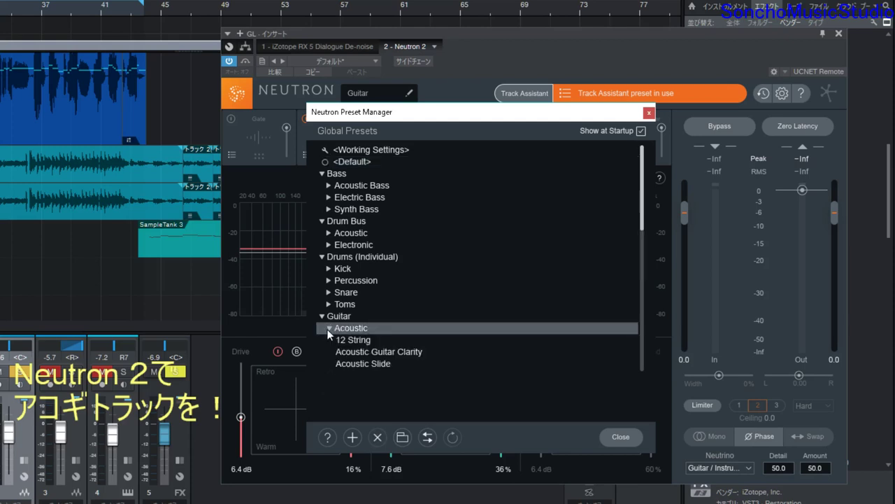
click(405, 352)
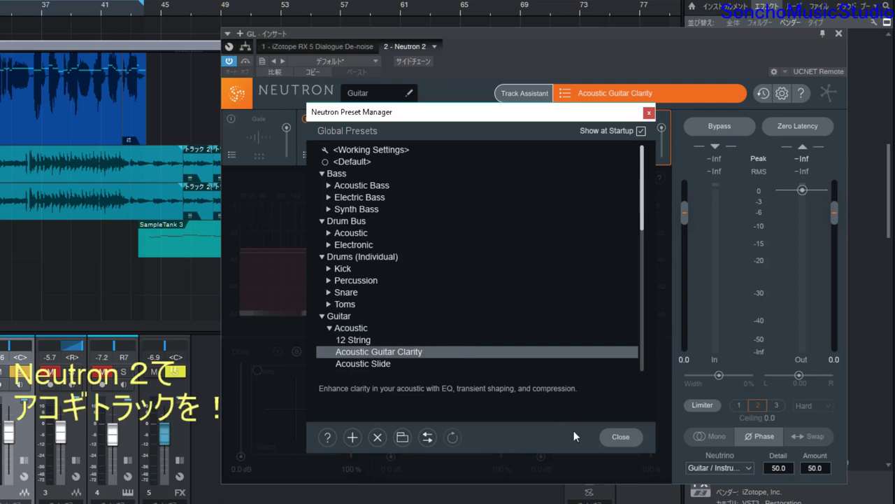
click(619, 437)
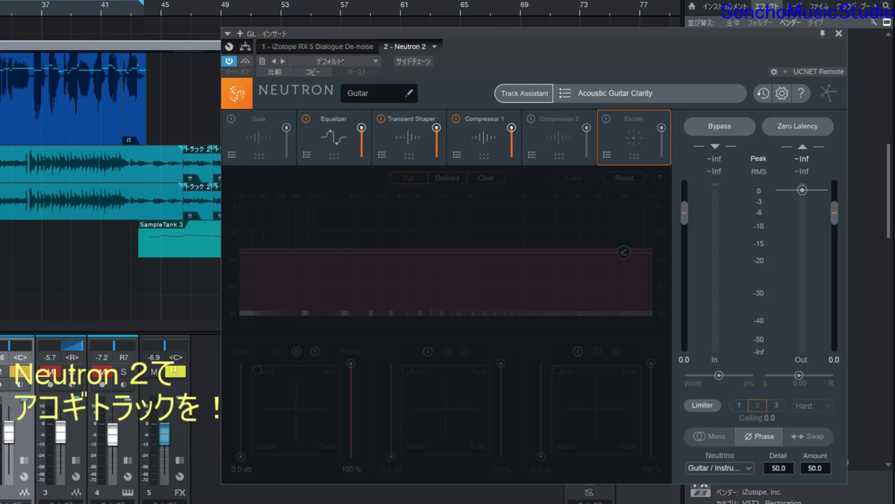
Step: Play the guitar and compare the Acoustic Guitar Clarity preset against the bypassed signal
key(space)
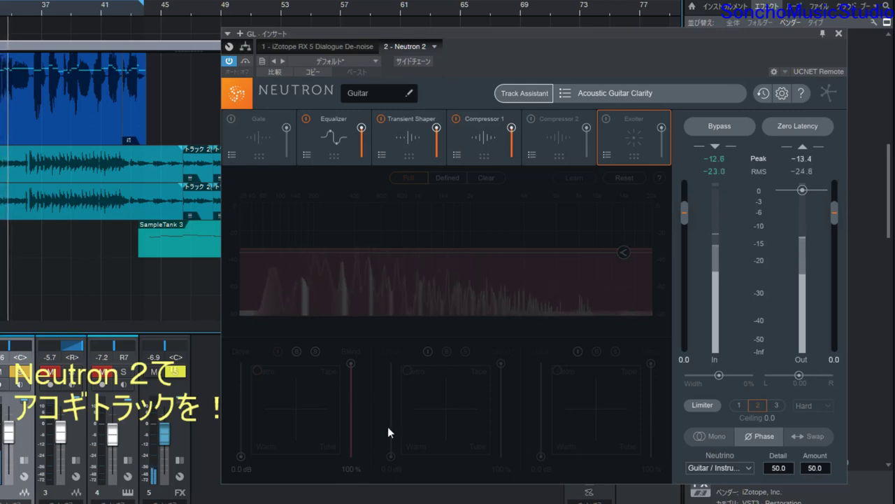
click(703, 126)
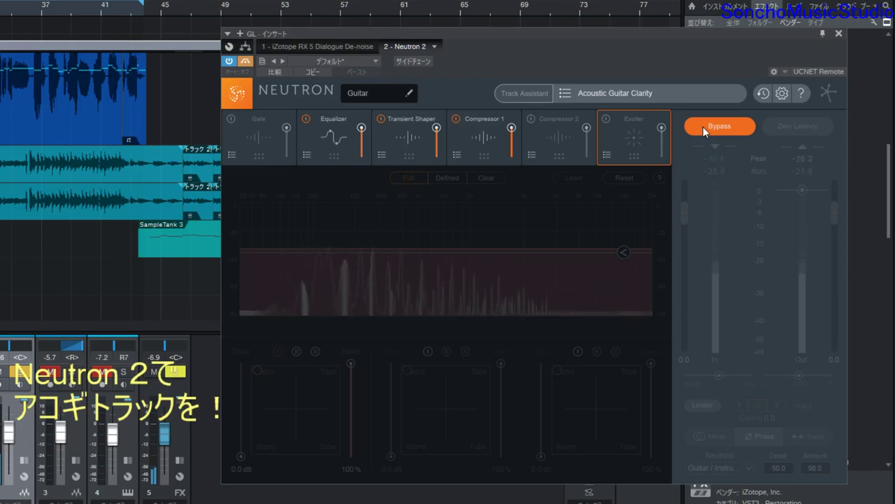
click(703, 127)
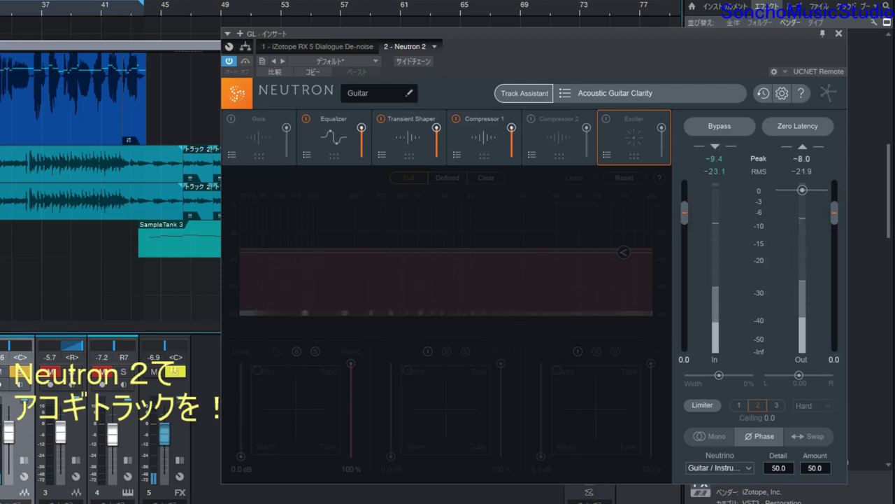
Step: Lower equalizer band 6 to a gain of about 2.9 dB and run Learn during playback to reposition the EQ nodes
click(334, 144)
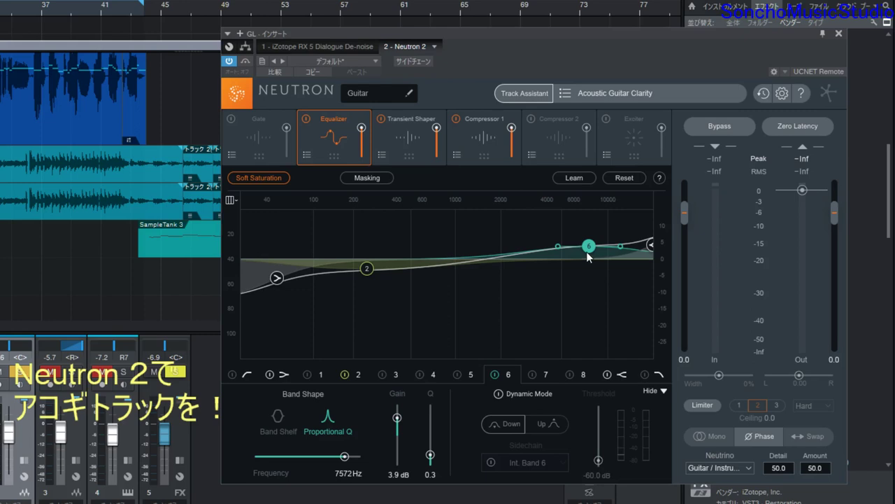
drag(587, 249, 587, 251)
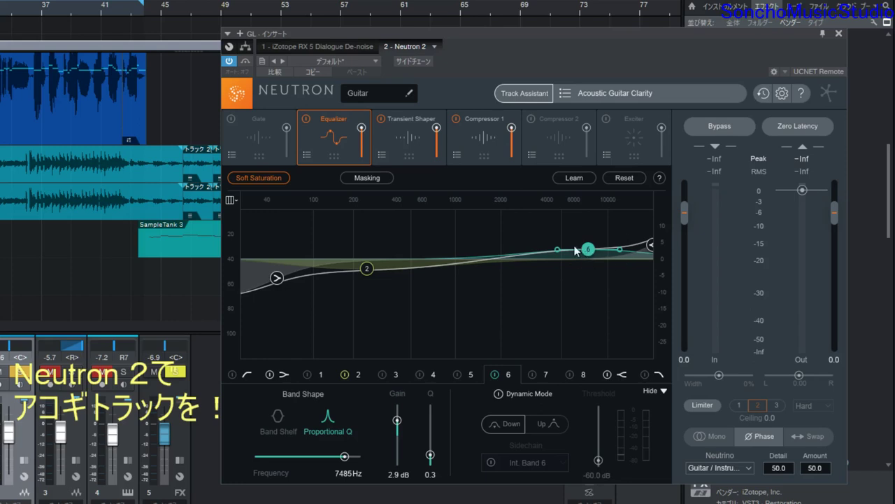
click(574, 180)
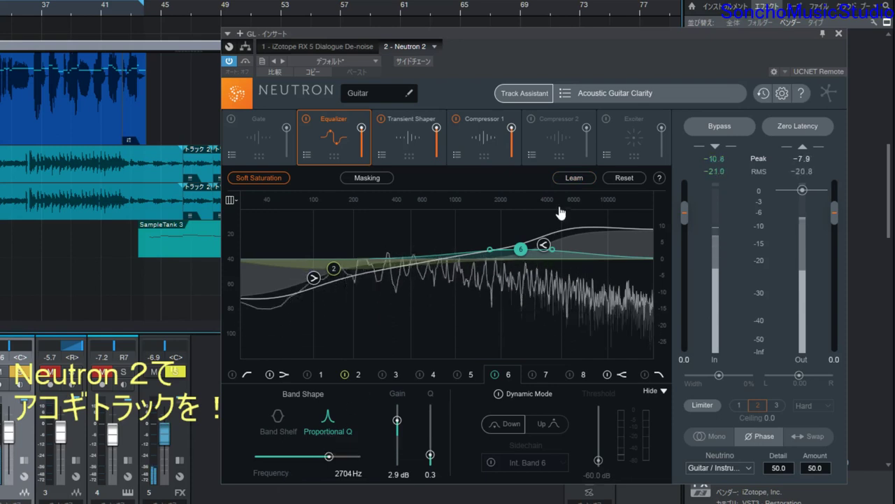
click(578, 180)
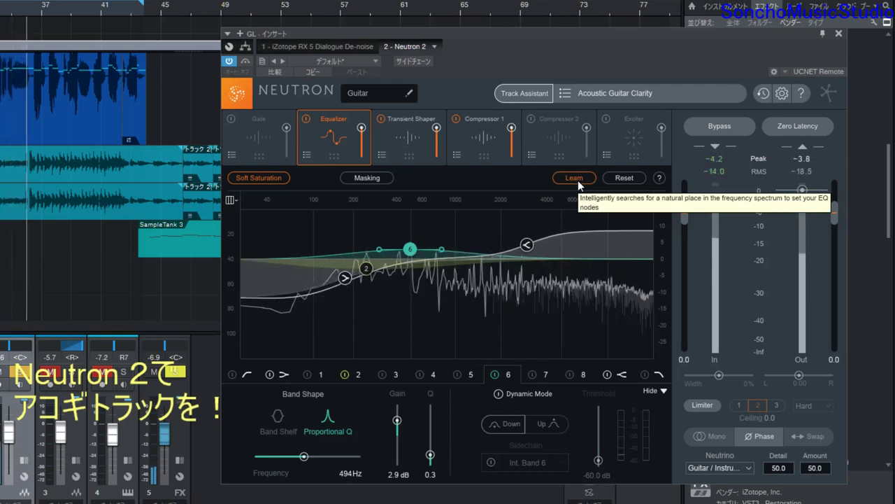
click(574, 178)
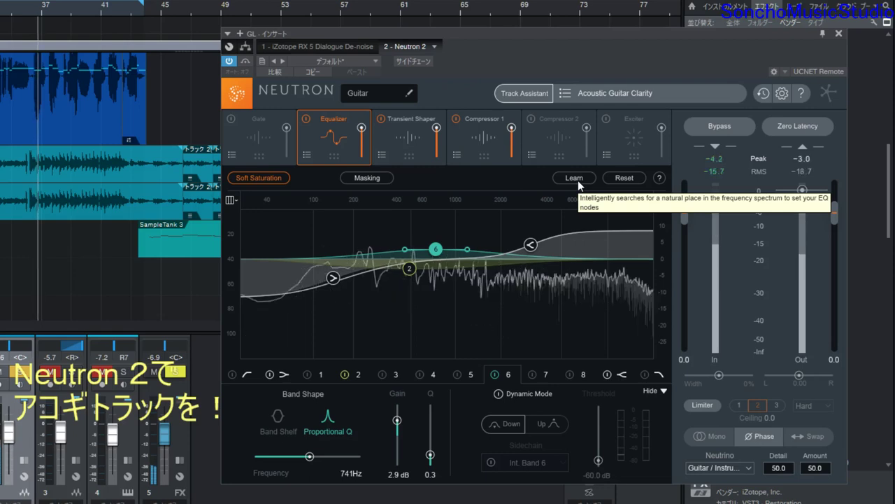
click(577, 180)
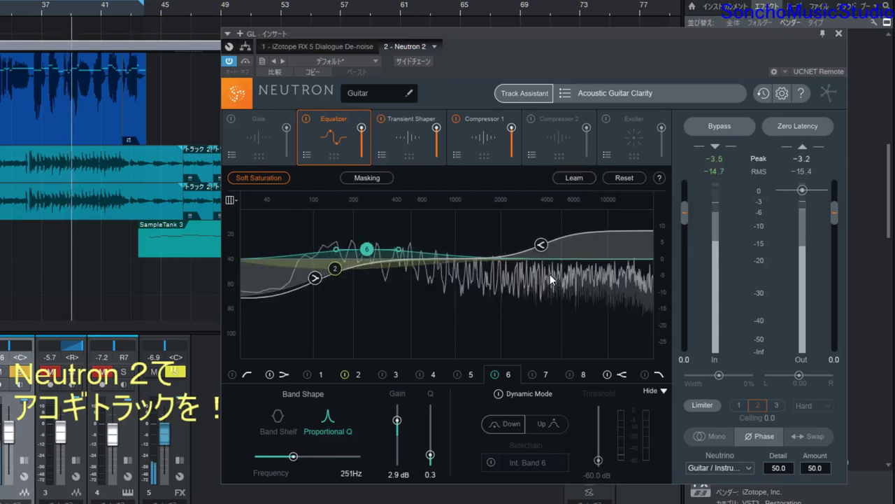
Step: Enable equalizer band 7, shape it into a cut of about -10.2 dB at about 4992 Hz, and stop playback
click(544, 377)
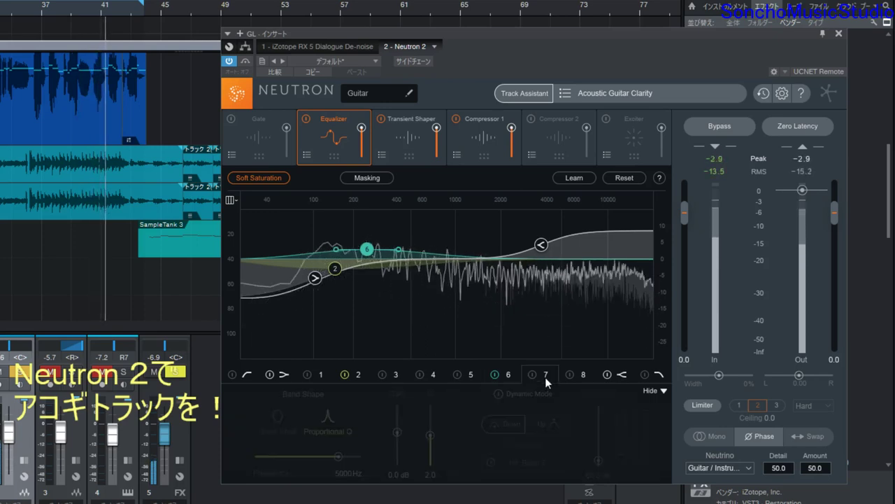
click(533, 375)
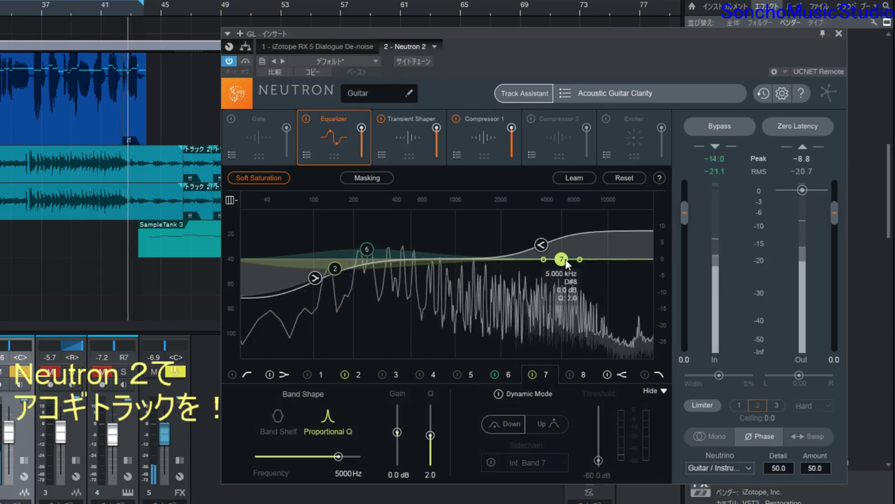
drag(565, 262, 598, 291)
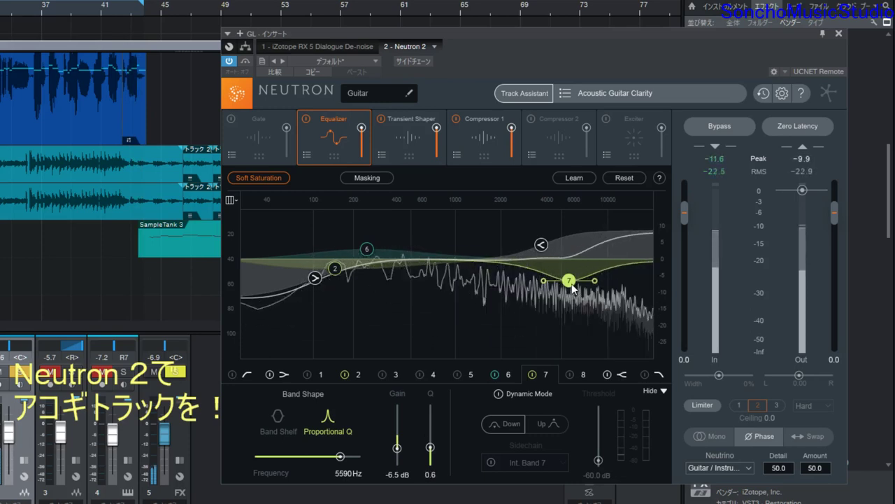
drag(569, 280, 565, 296)
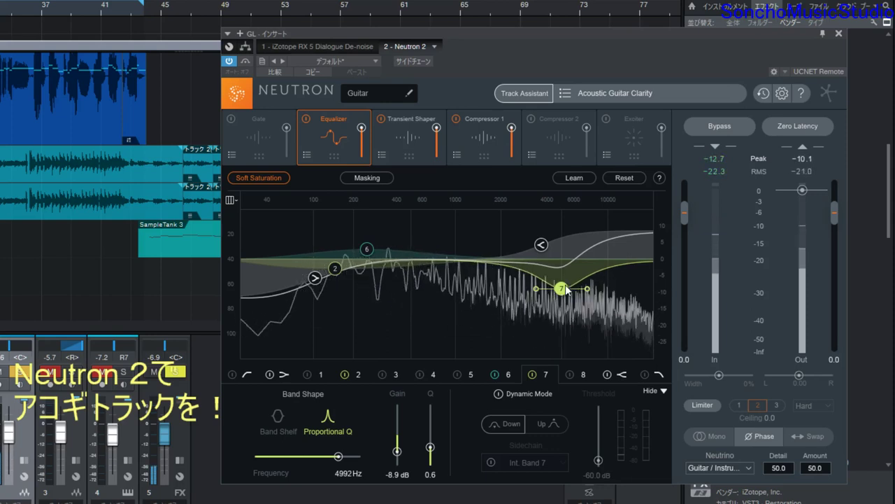
drag(564, 290, 564, 295)
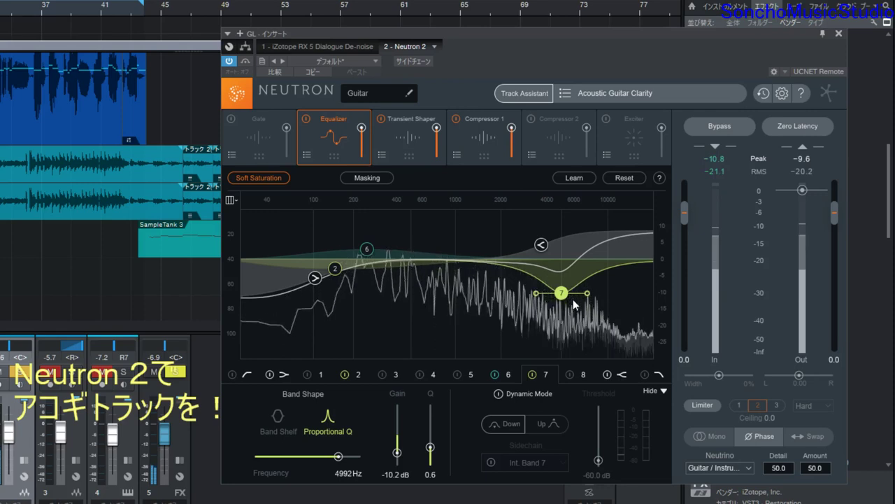
key(space)
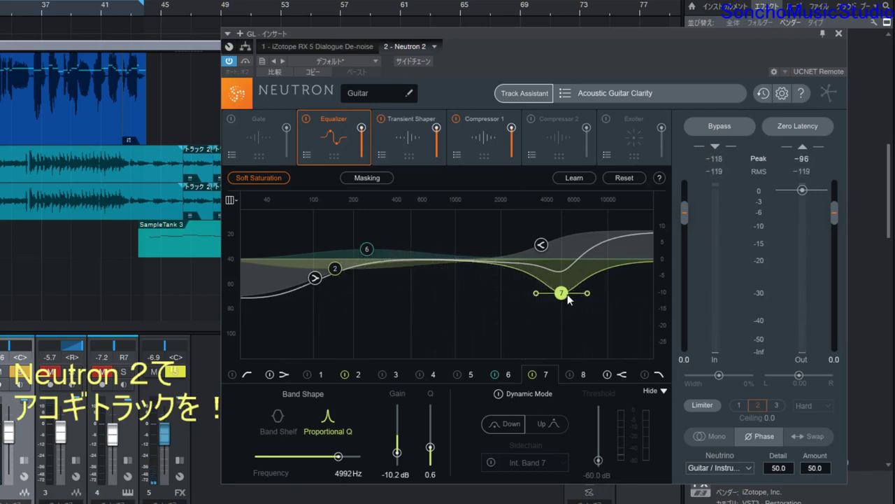
Step: Make equalizer band 7 a downward dynamic cut of about -9.1 dB at 5039 Hz with a threshold of about -45.4 dB during playback
drag(564, 299, 565, 294)
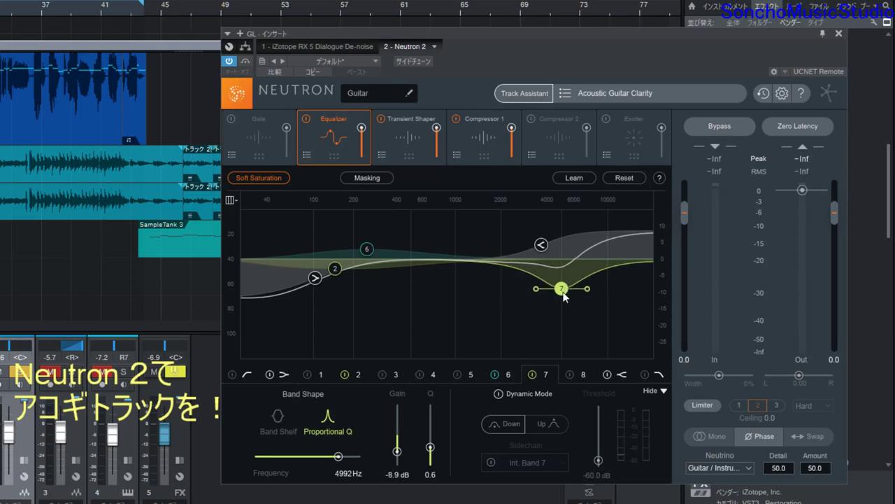
right_click(564, 296)
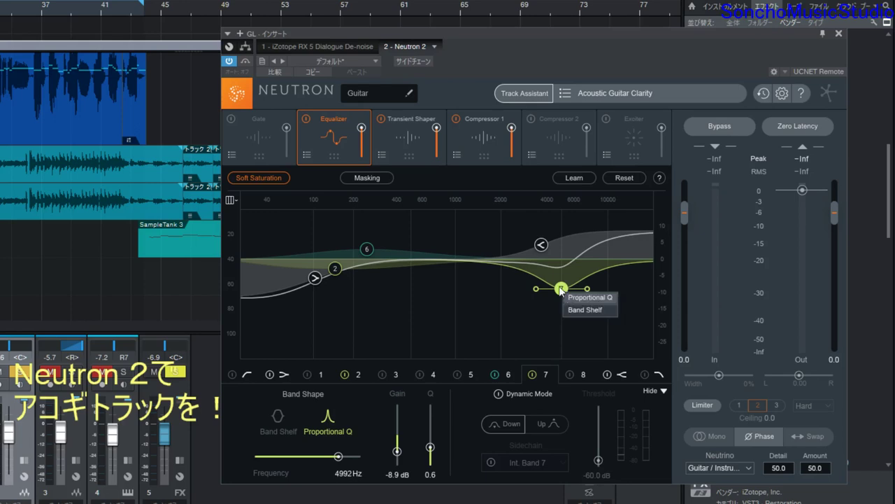
key(Escape)
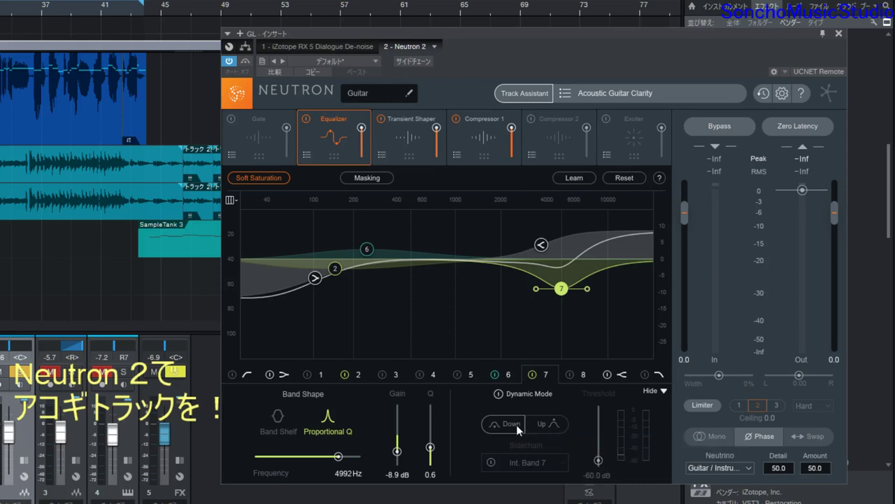
click(499, 395)
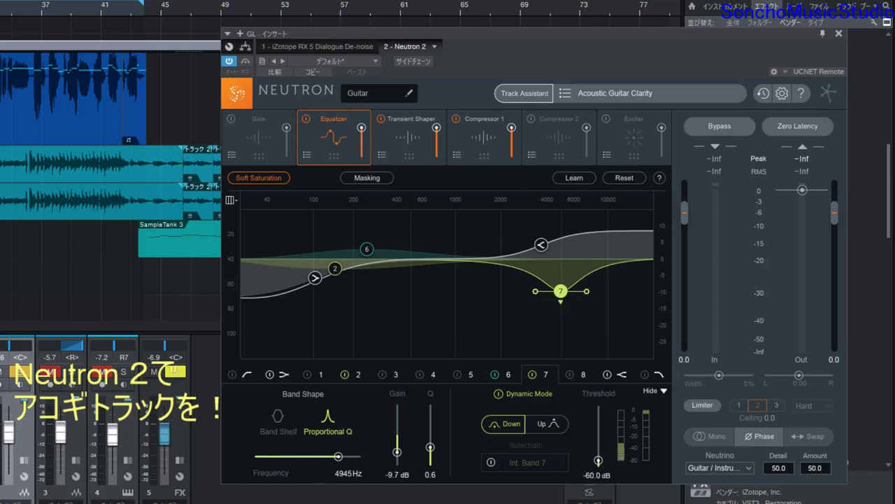
key(space)
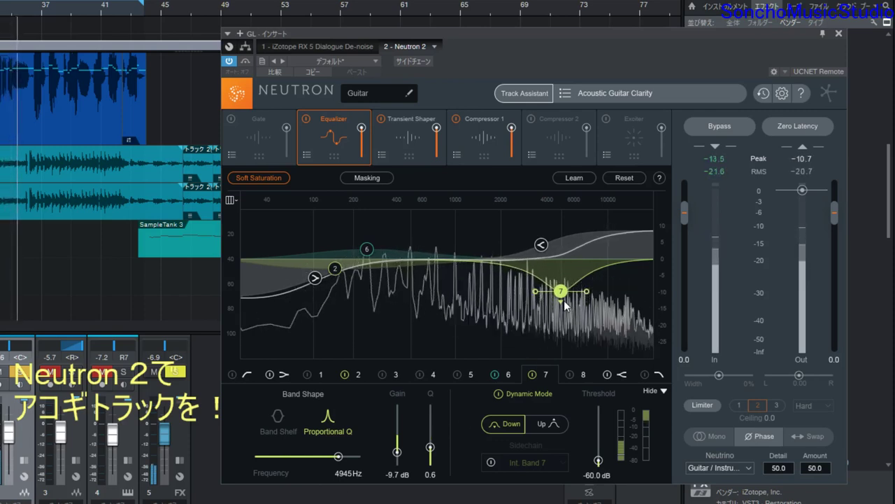
drag(564, 301, 563, 295)
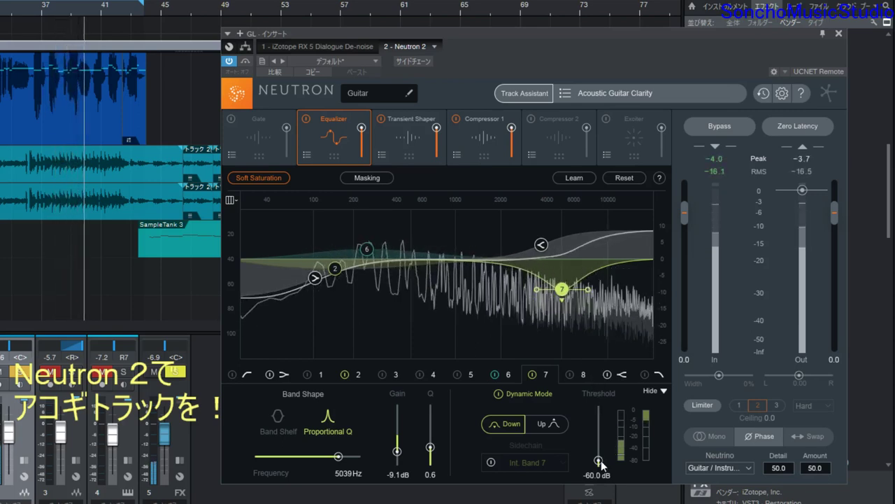
mouse_move(598, 460)
mouse_down()
mouse_move(605, 428)
mouse_move(600, 468)
mouse_move(603, 455)
mouse_up()
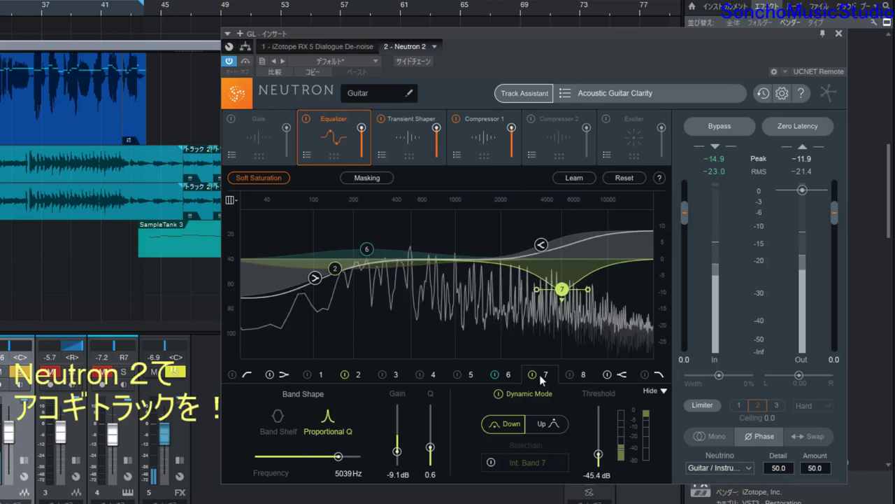
Step: In the Transient Shaper, audition different attack amounts and contours on band 1, settling on Sharp with about 2.3 dB attack
click(409, 131)
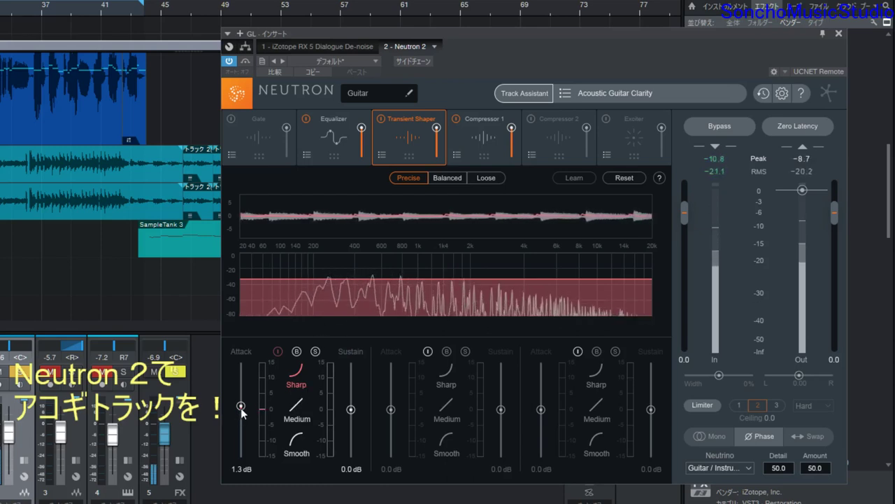
drag(240, 407, 240, 405)
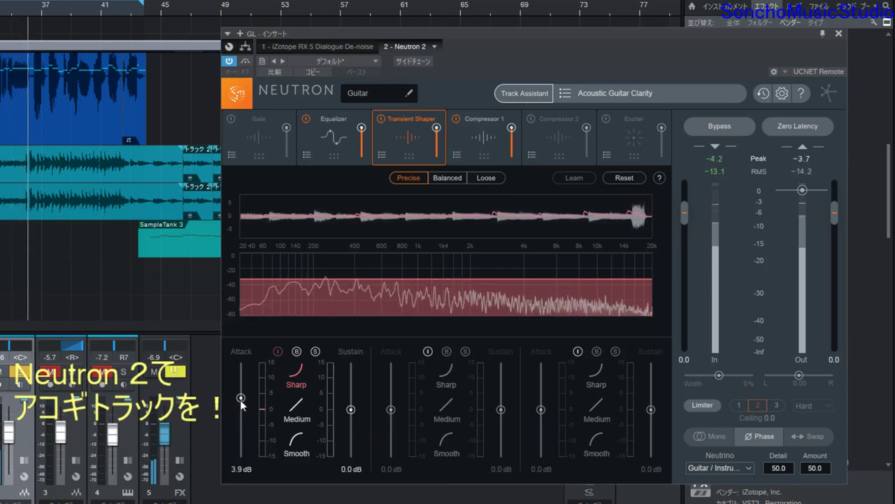
drag(241, 406, 241, 410)
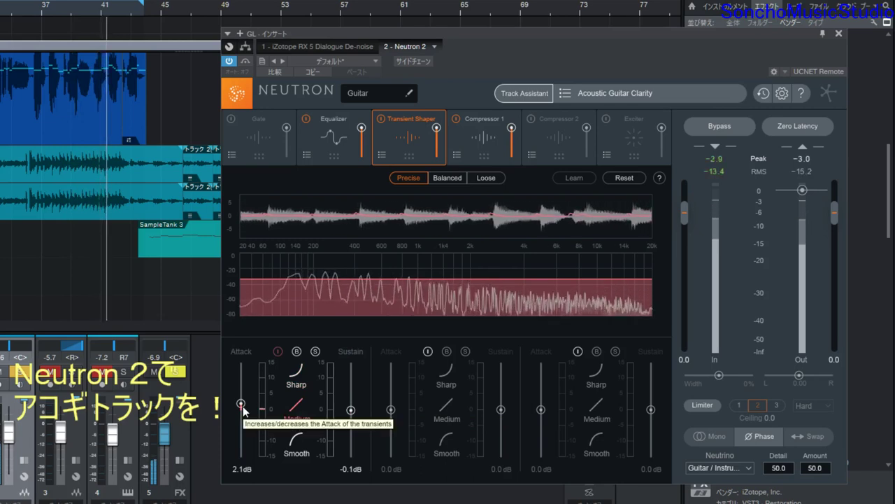
click(293, 440)
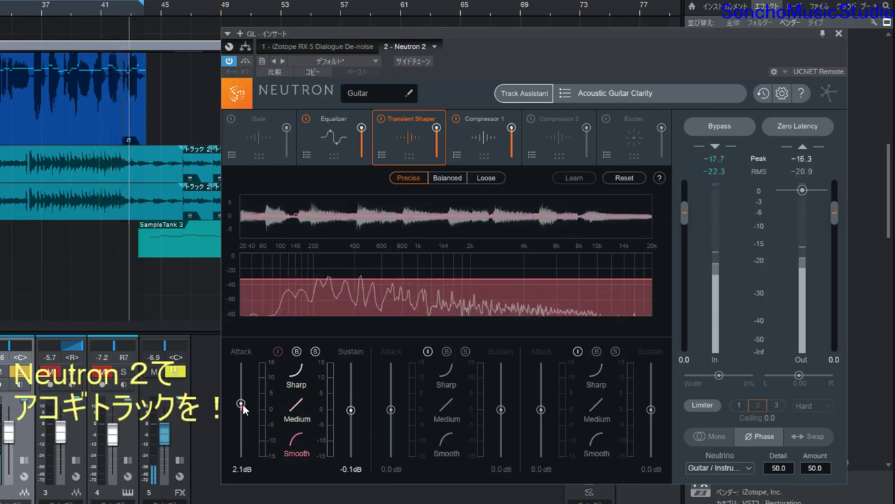
drag(243, 400, 243, 400)
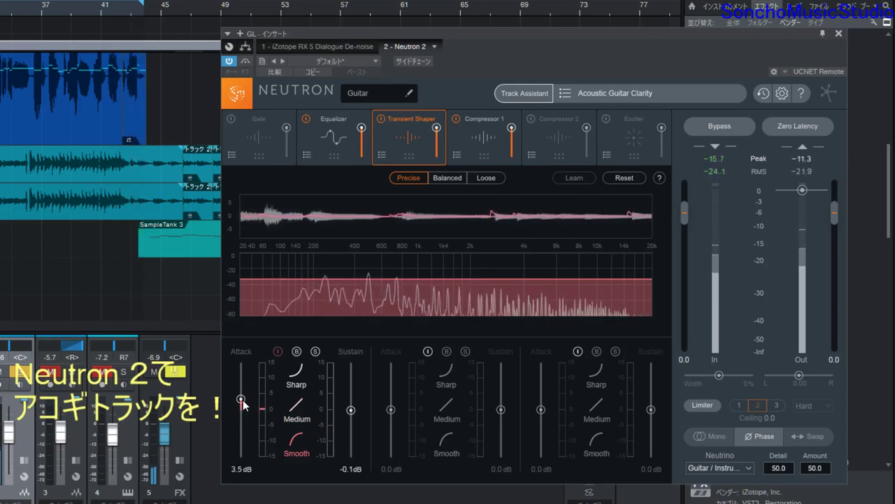
drag(242, 399, 244, 398)
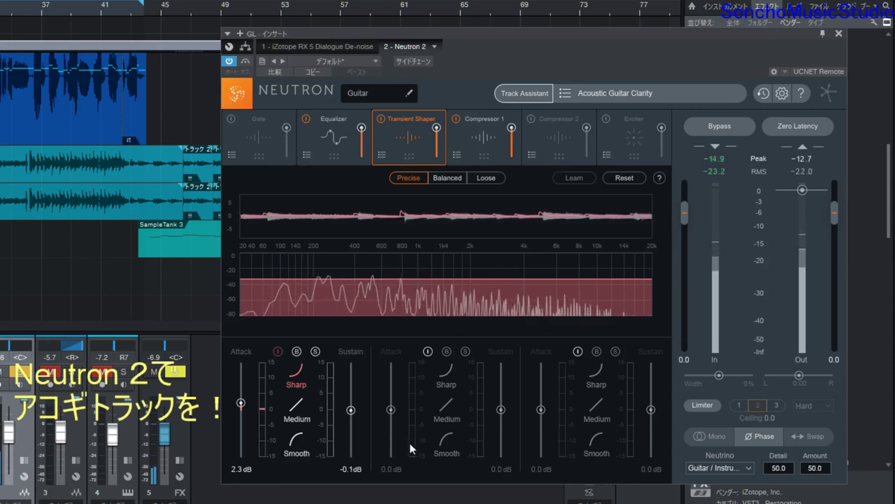
Step: Enable Transient Shaper bands 2 and 3, run Learn to set the crossovers, and move the low crossover to about 126 Hz
click(429, 352)
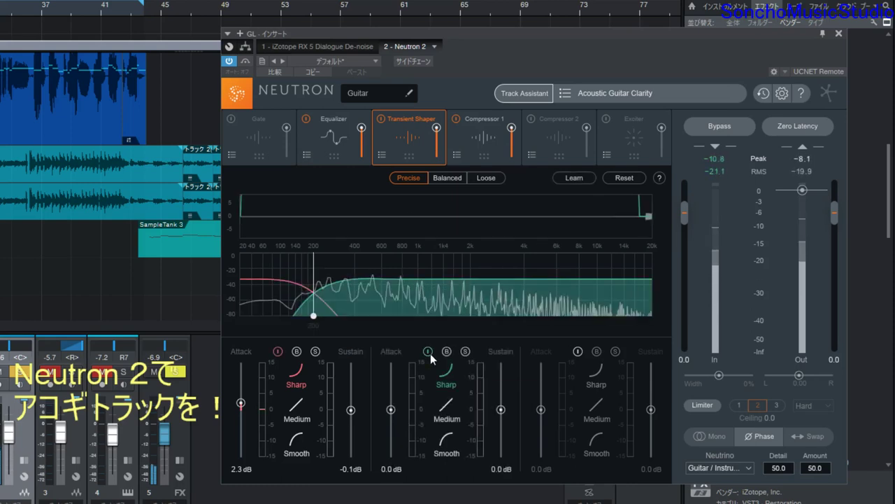
click(578, 353)
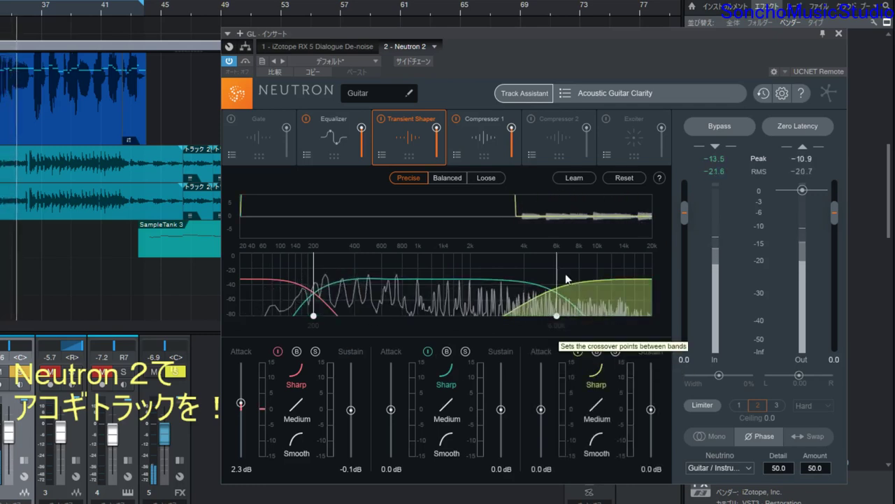
click(584, 181)
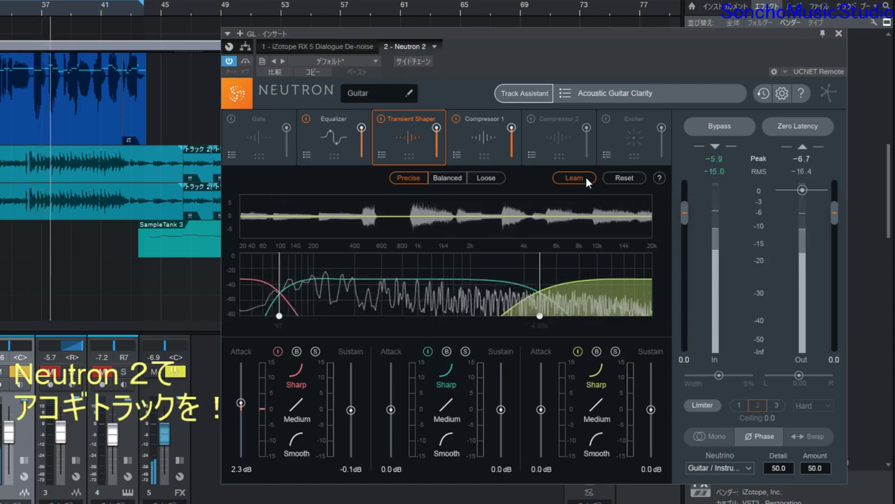
click(587, 180)
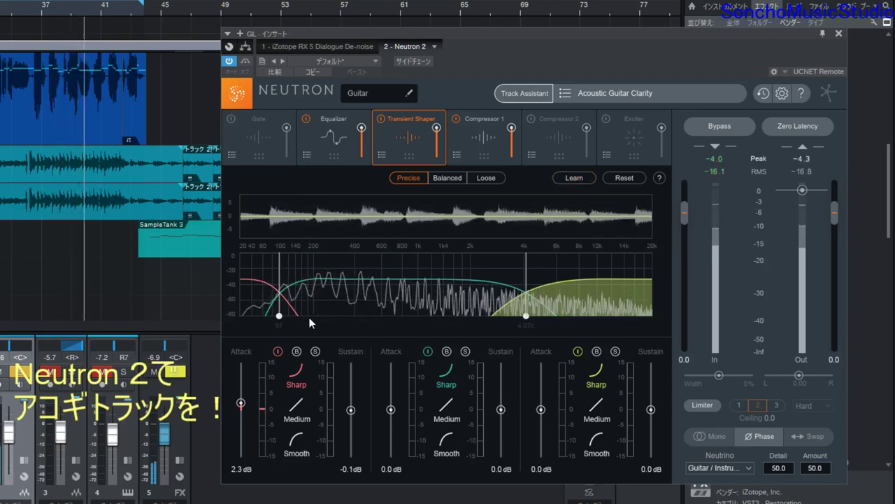
drag(279, 317, 290, 321)
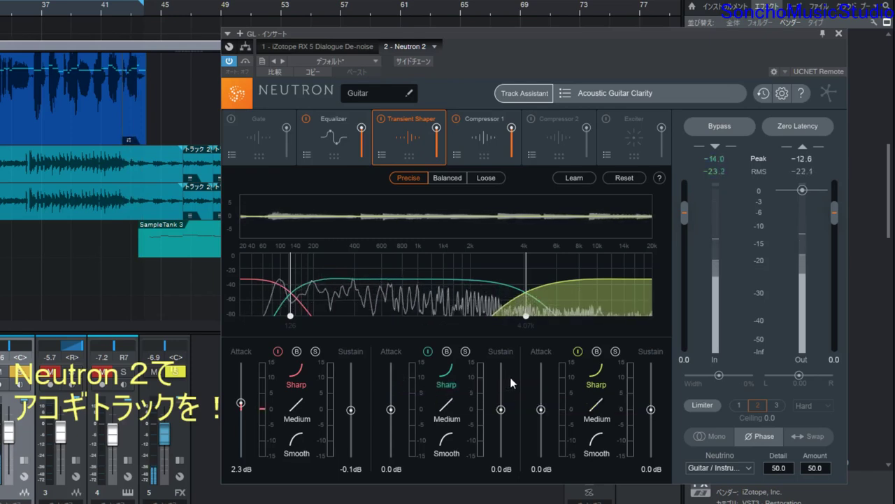
Step: Solo Transient Shaper band 3 to raise its attack to about 1.1 dB, and compare the sound with the band off and on
click(616, 351)
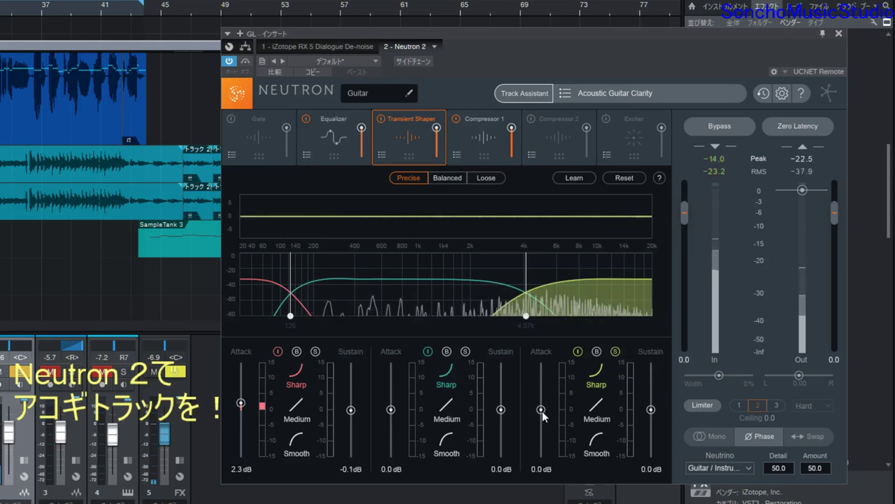
mouse_move(542, 410)
mouse_down()
mouse_move(540, 376)
mouse_move(540, 408)
mouse_up()
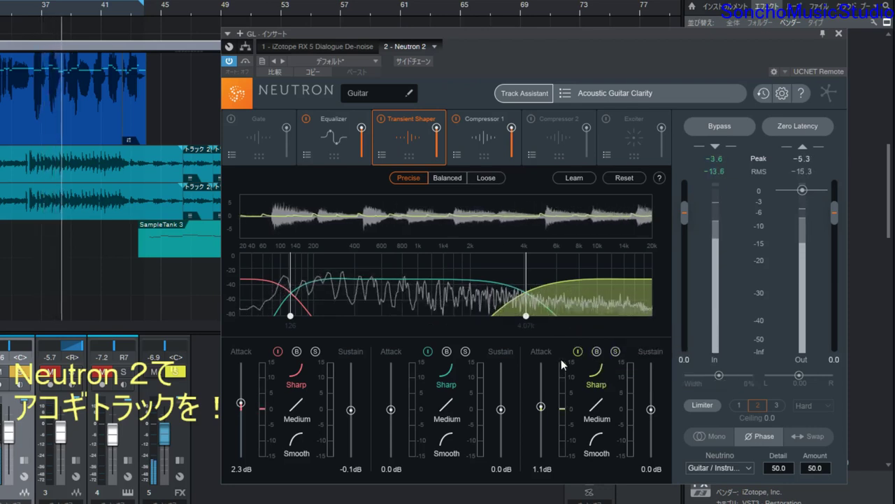
click(577, 351)
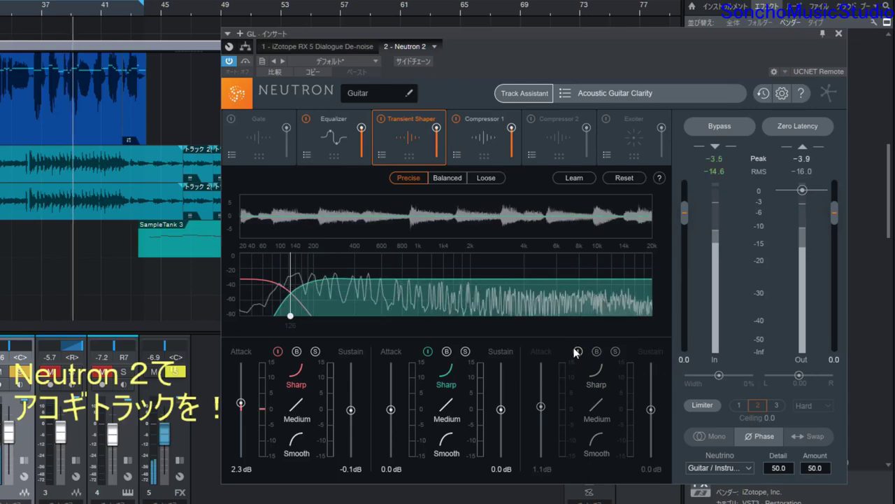
click(577, 351)
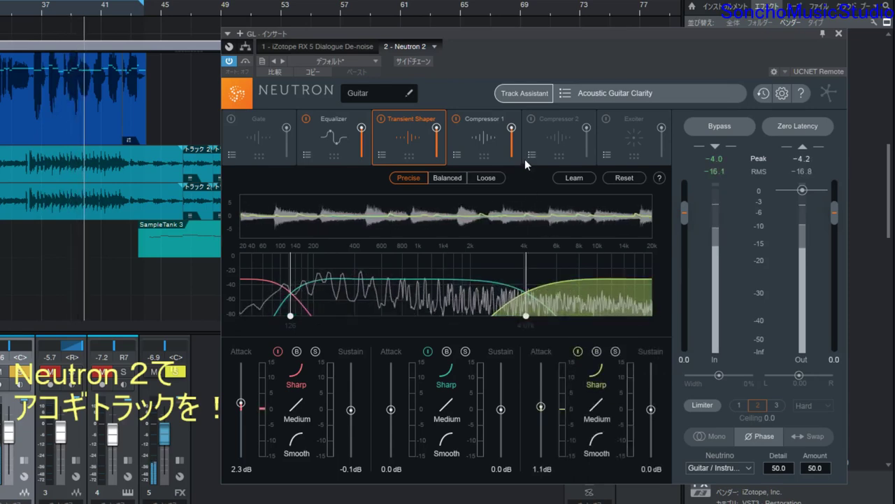
Step: Enable bands 2 and 3 of Compressor 1 and run Learn during playback to set the crossover points
click(491, 144)
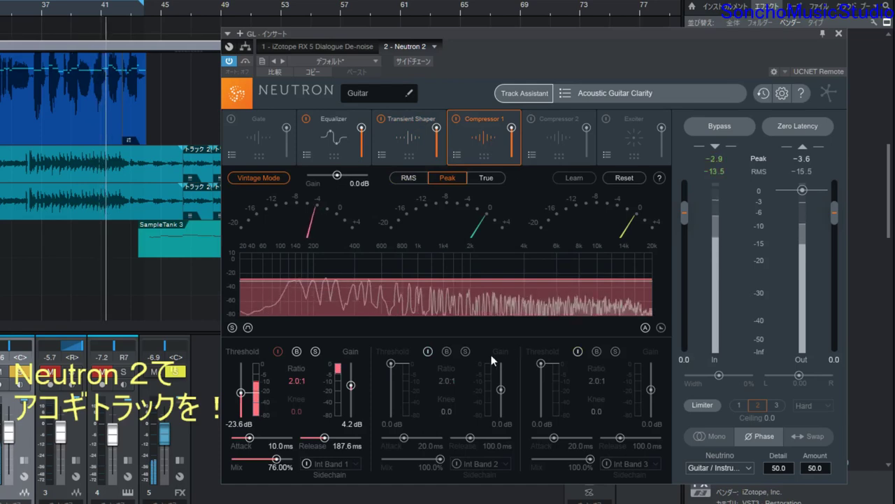
click(427, 351)
click(577, 350)
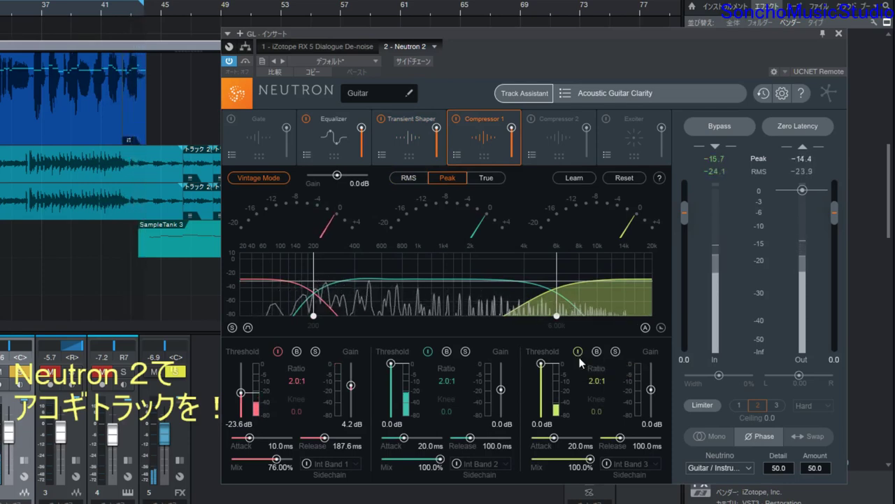
click(574, 177)
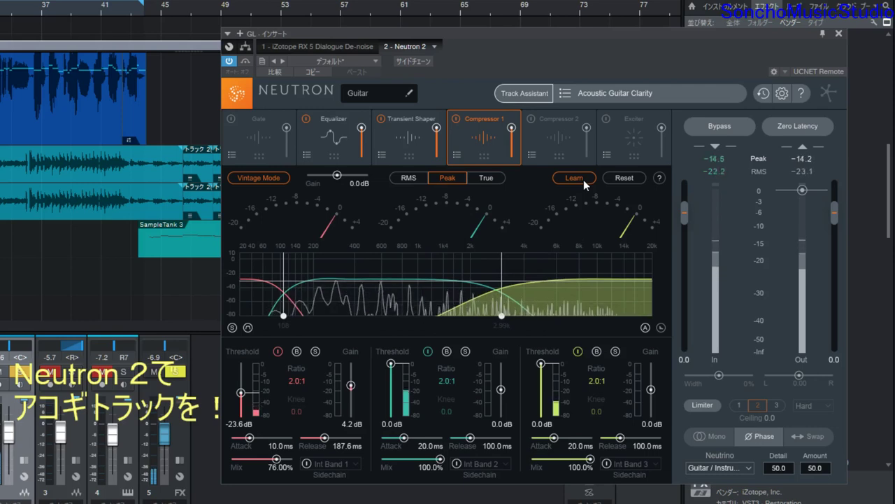
click(584, 179)
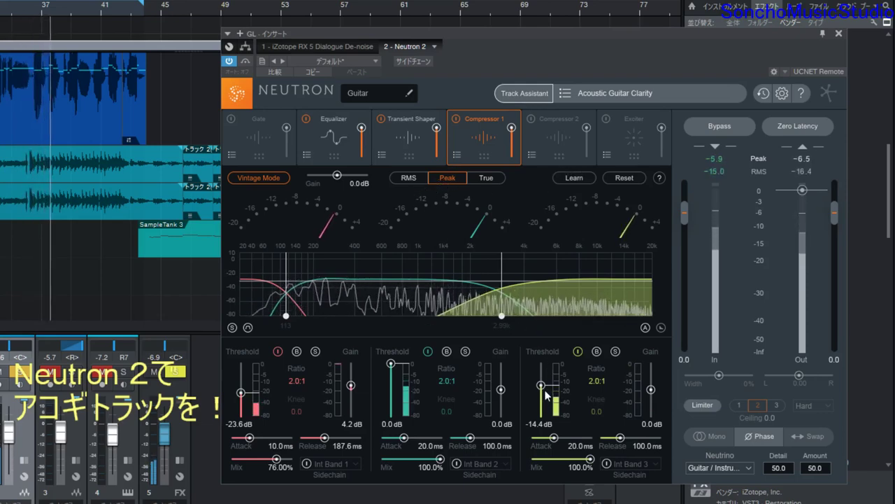
Step: Lower the threshold of Compressor 1 band 3 to about -27.3 dB and its gain to about -4.3 dB
drag(545, 389, 541, 394)
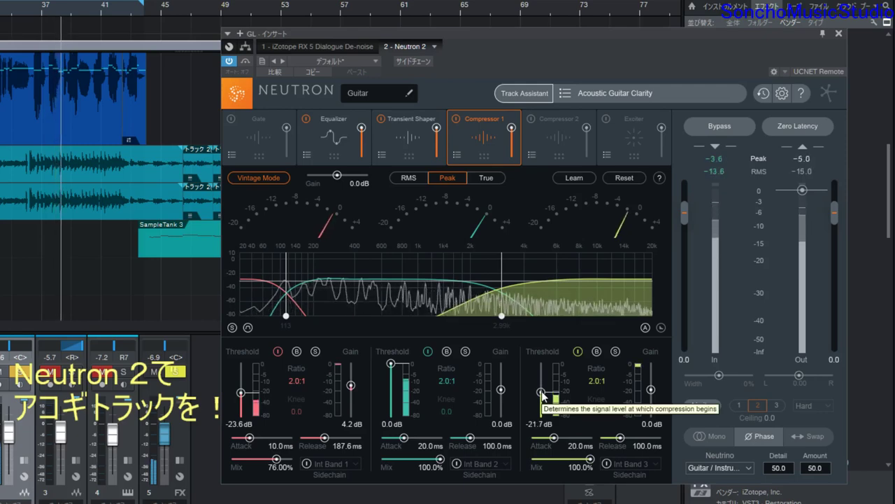
drag(542, 393, 542, 397)
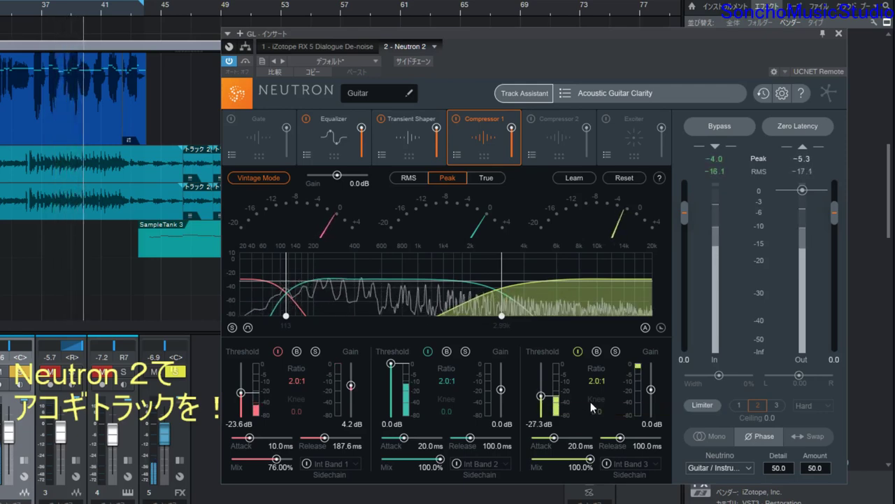
drag(650, 389, 651, 397)
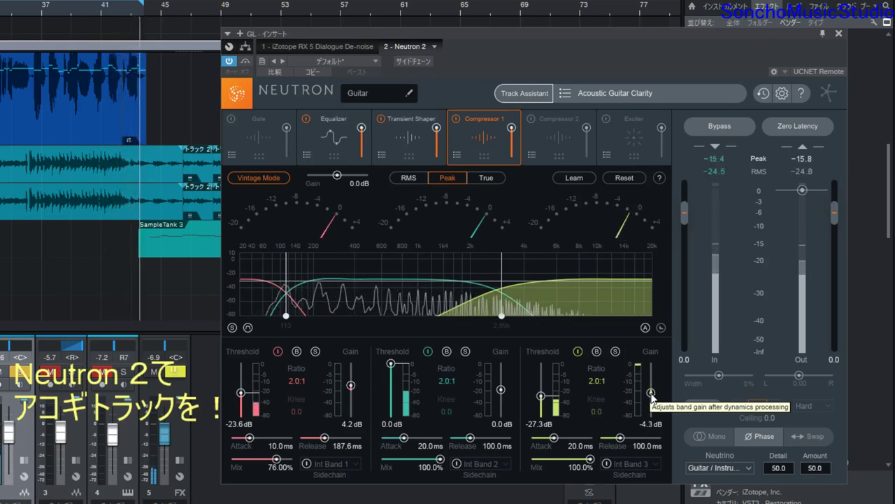
Step: Enable equalizer band 8 and shape it into a cut of about -5.1 dB at about 2054 Hz
click(337, 126)
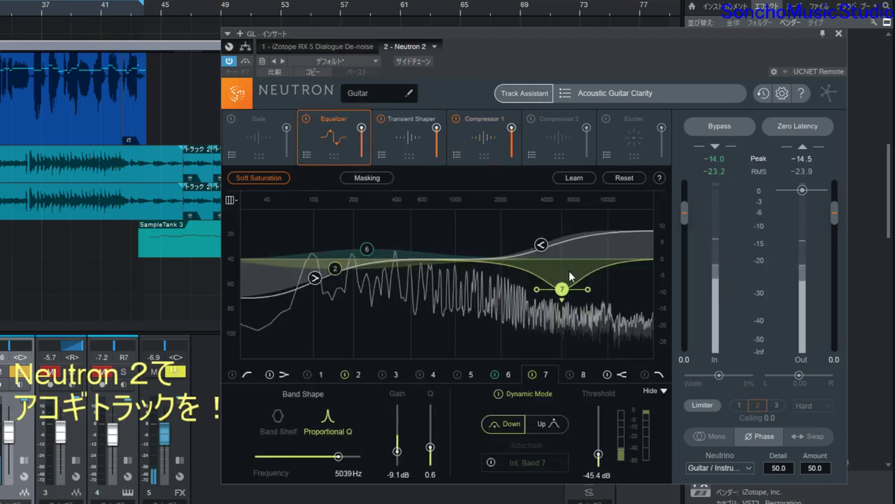
click(569, 375)
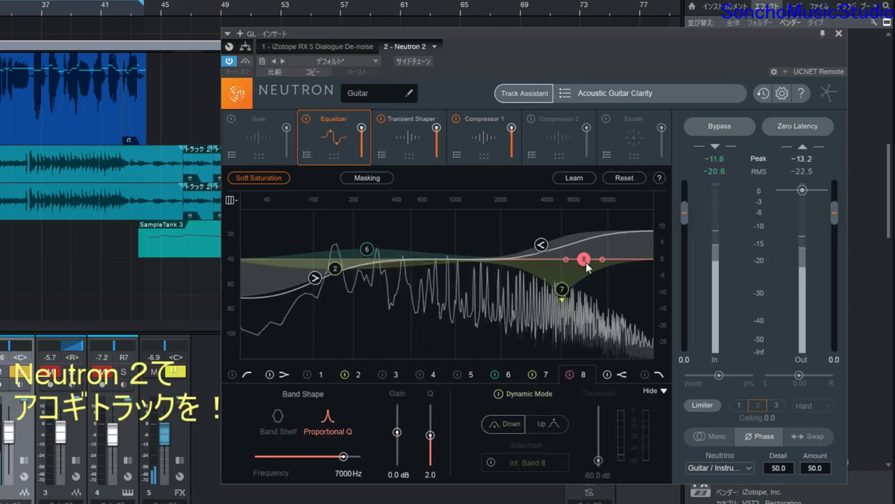
drag(586, 261, 606, 272)
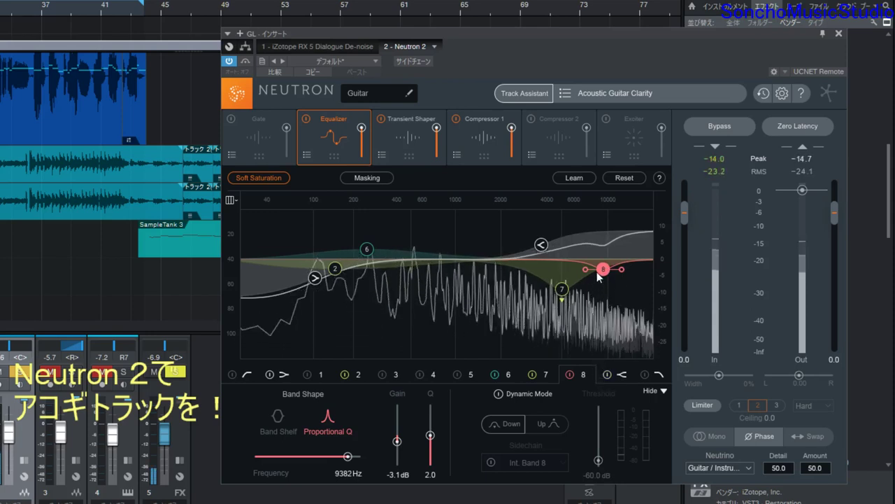
drag(603, 269, 502, 276)
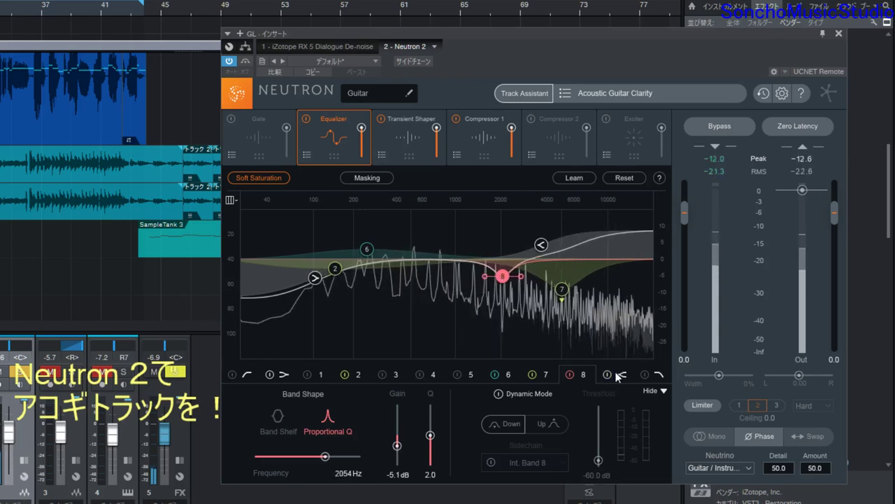
Step: Move the equalizer's high shelf to about 5332 Hz with a gain of about 3.3 dB
click(621, 375)
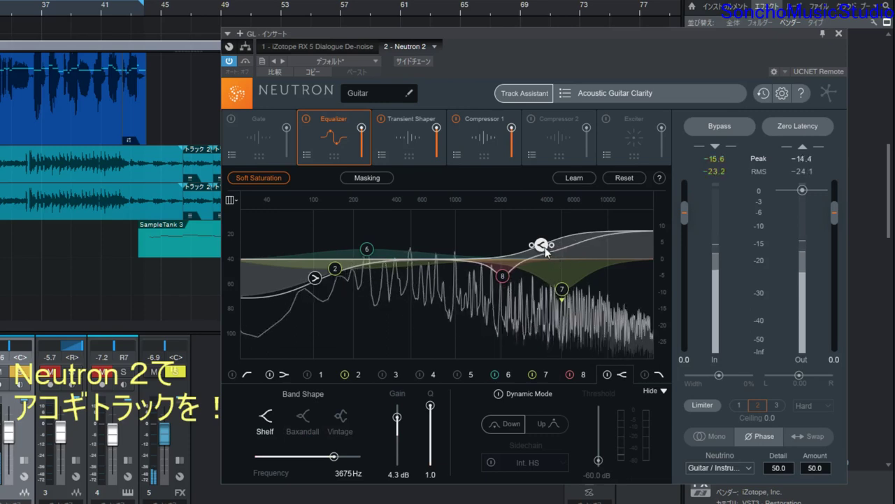
drag(542, 245, 567, 248)
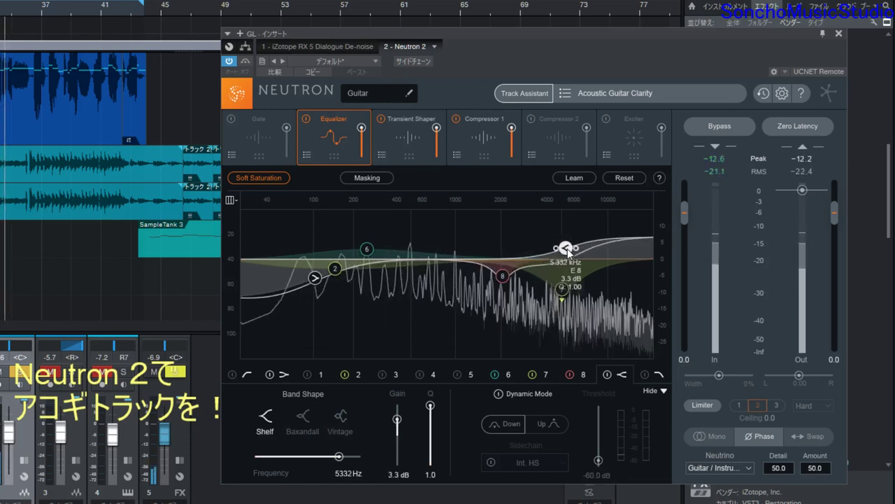
Step: Adjust the equalizer's low shelf to about -4.2 dB at 104 Hz and its high shelf to about 4.5 dB at 5135 Hz
click(315, 277)
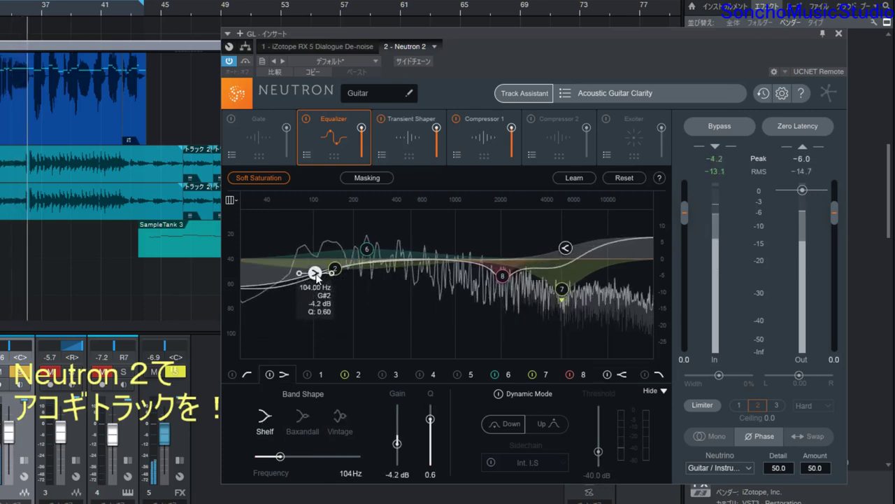
click(567, 248)
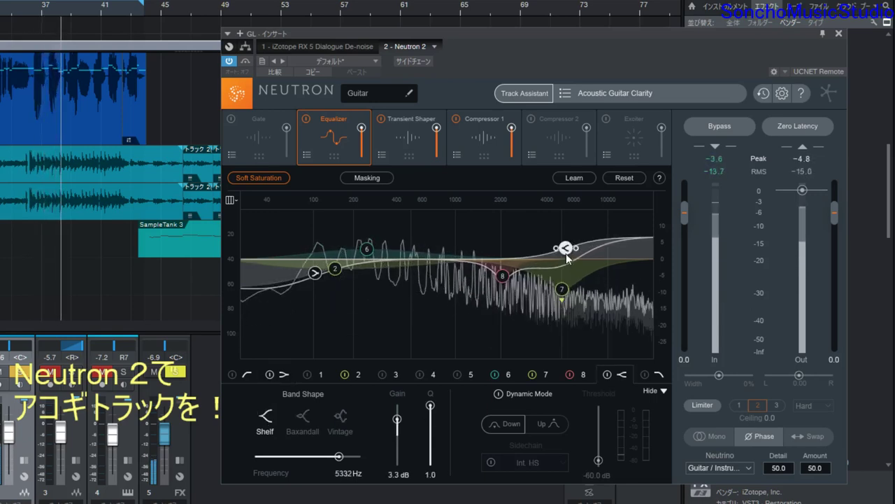
drag(565, 247, 563, 246)
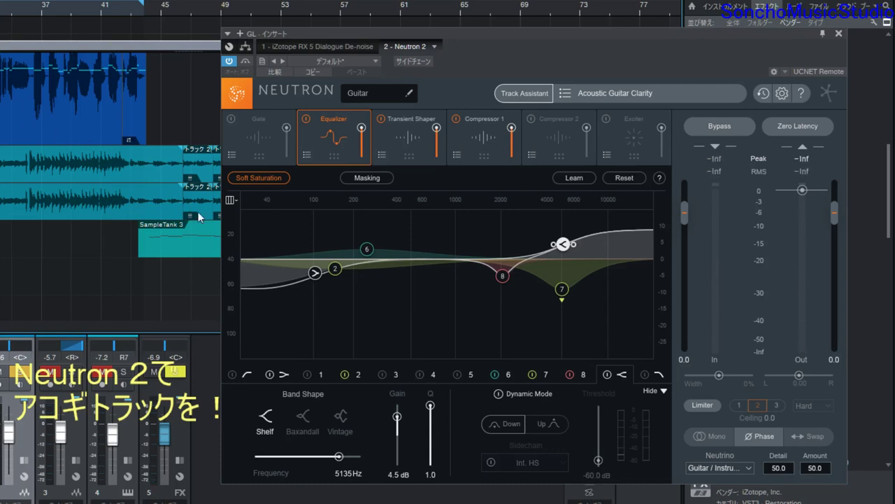
Step: Play the track and compare the processed guitar with the unprocessed signal using the global bypass
key(space)
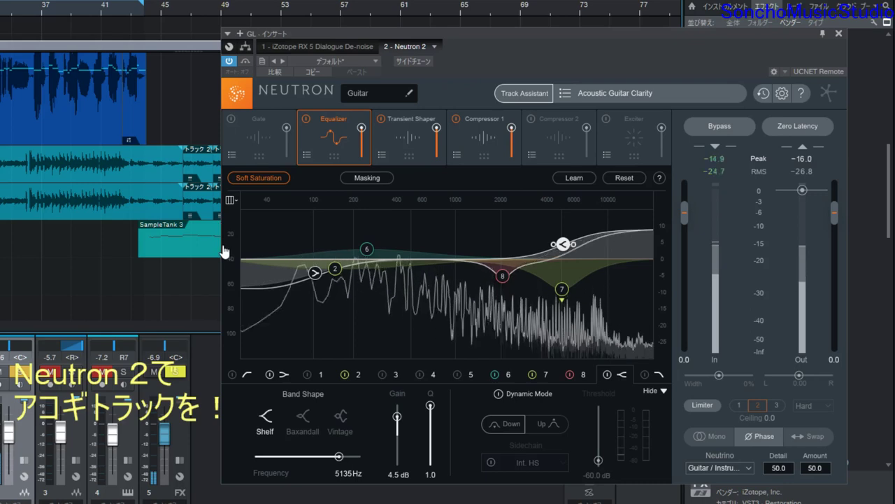
click(694, 125)
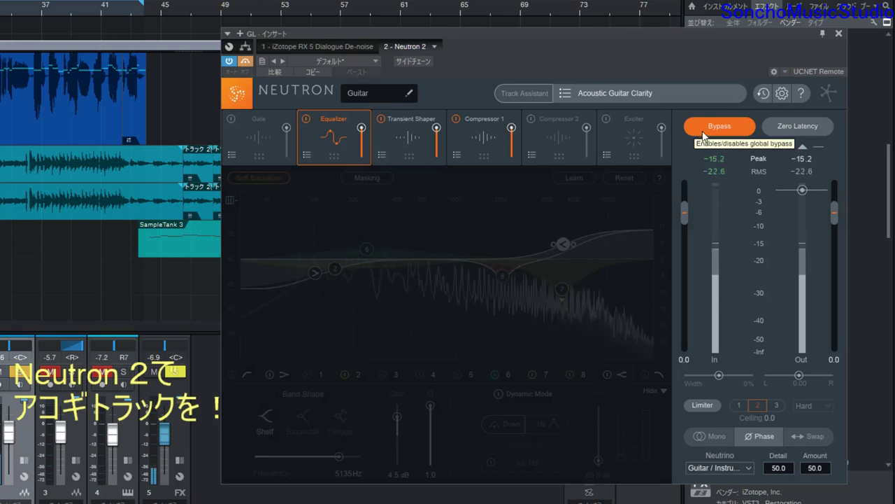
click(702, 131)
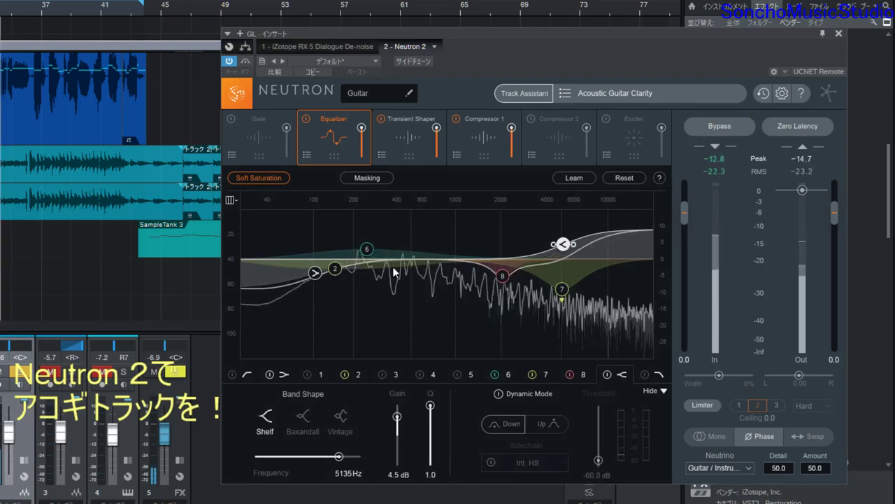
Step: Move equalizer band 6 to about 240 Hz with a gain of about 3.7 dB, and check the result against the bypassed signal during playback
click(367, 250)
drag(367, 250, 363, 247)
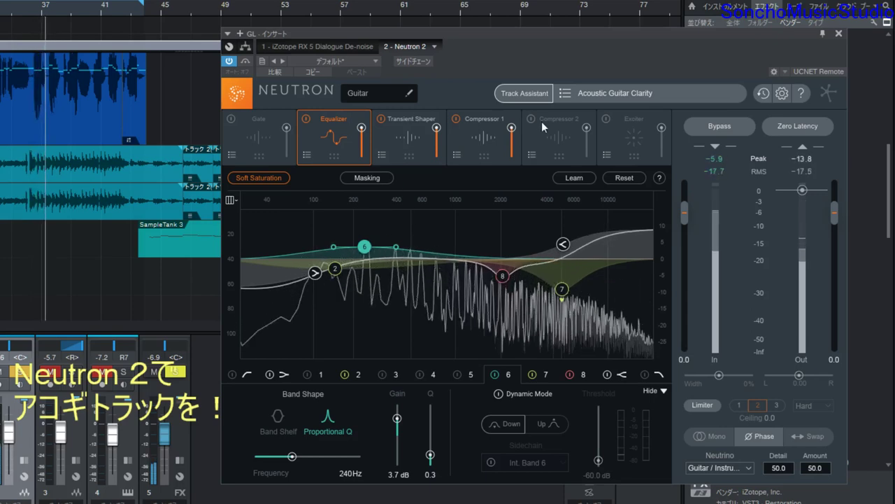
click(713, 127)
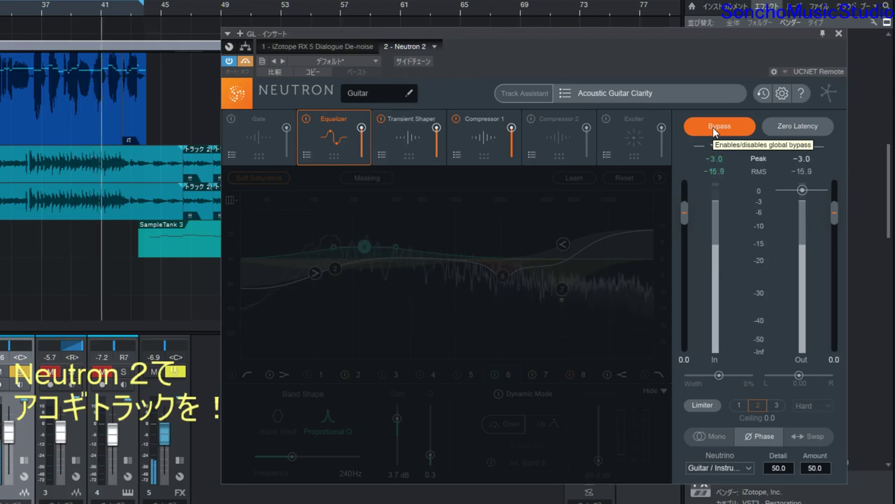
click(713, 126)
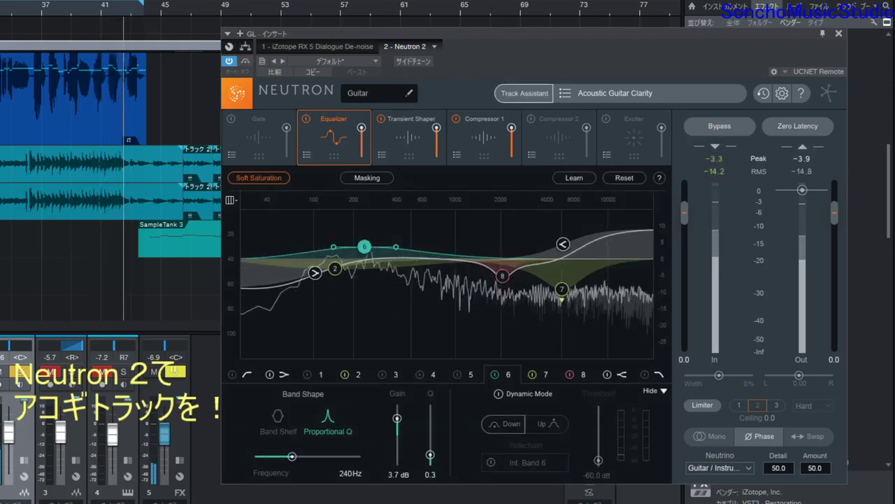
key(space)
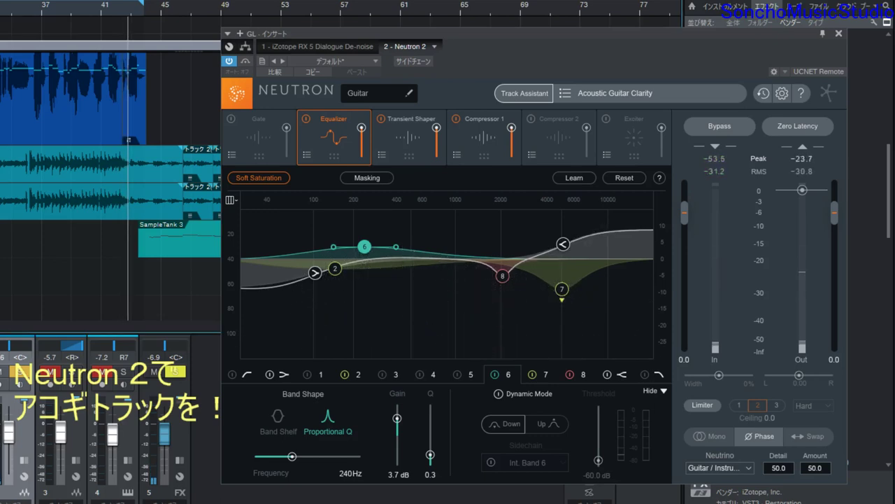